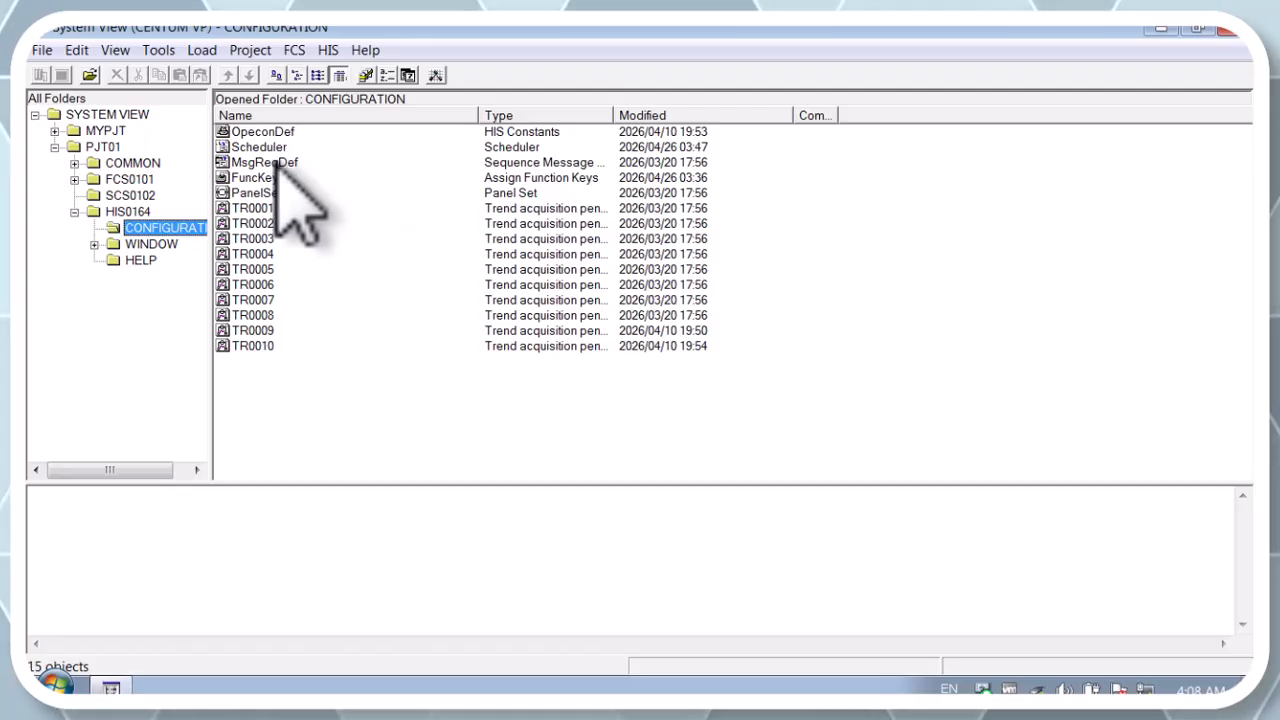
# Open the function key assignment definition and enter X C:\\WINDOWS\SYSTEM32\CALC.EXE as function 1
pyautogui.doubleClick(262, 178)
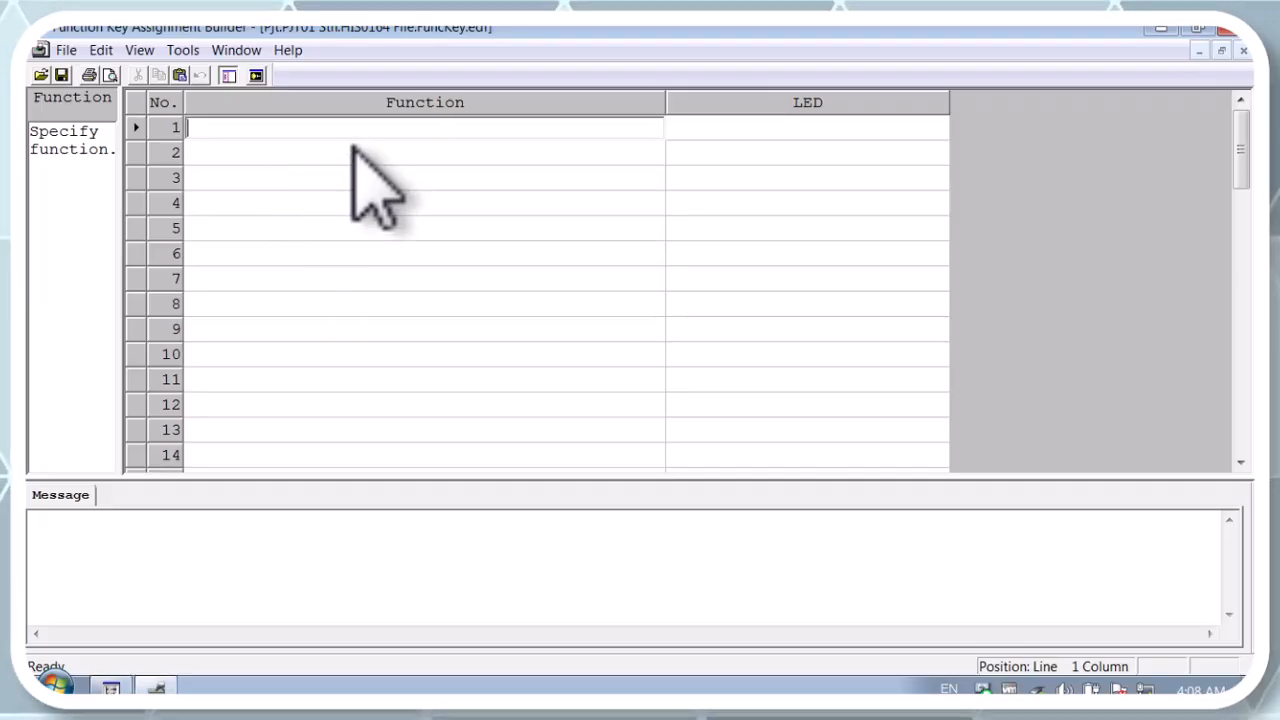
pyautogui.write('x')
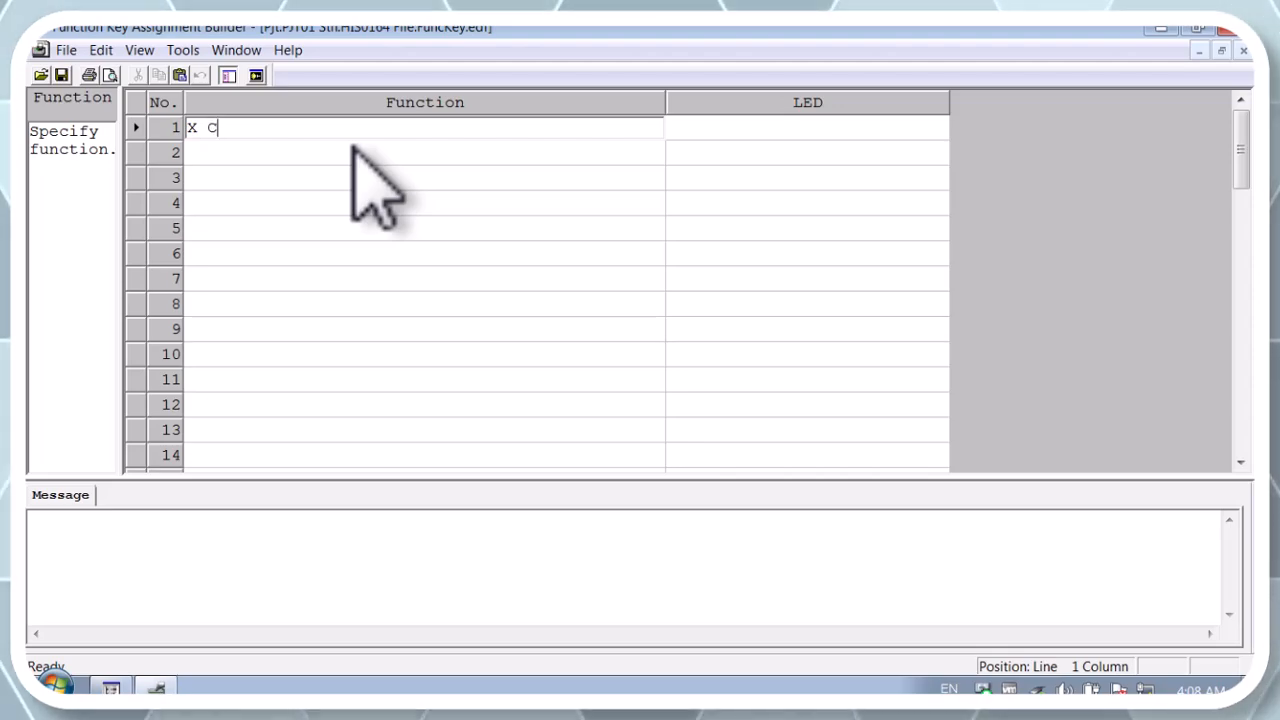
pyautogui.write(':')
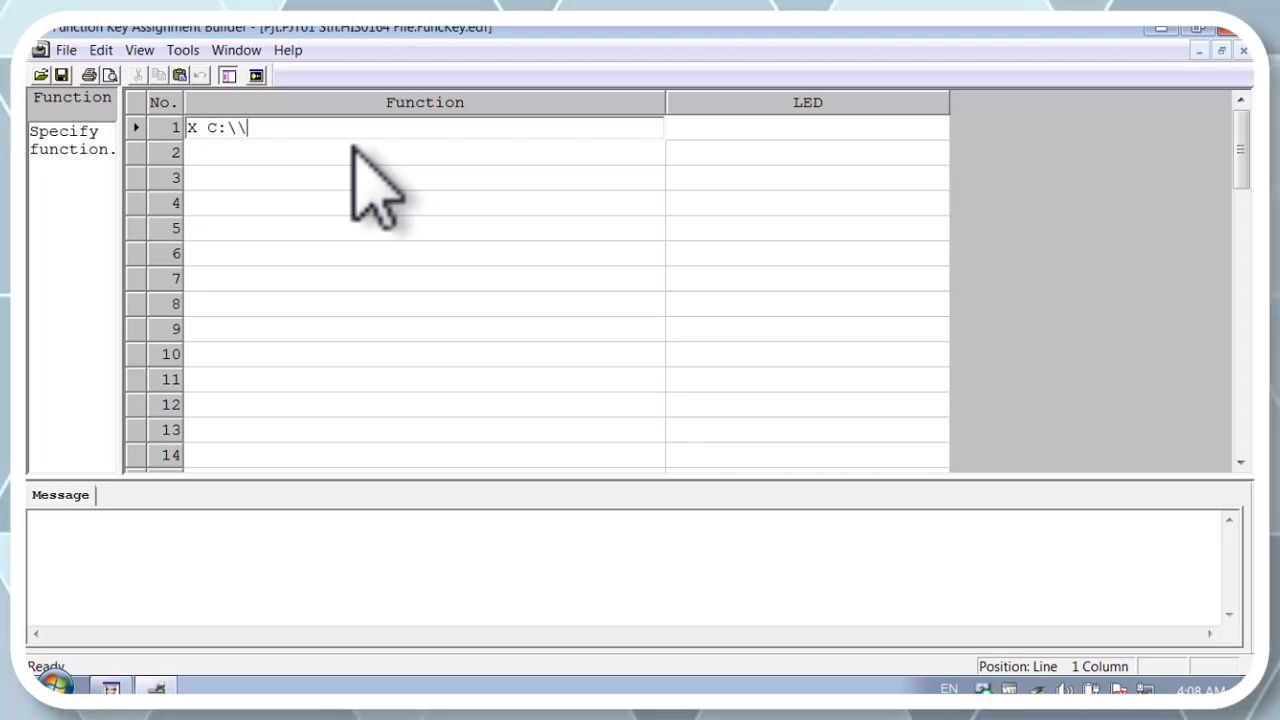
pyautogui.write('\\\\WI')
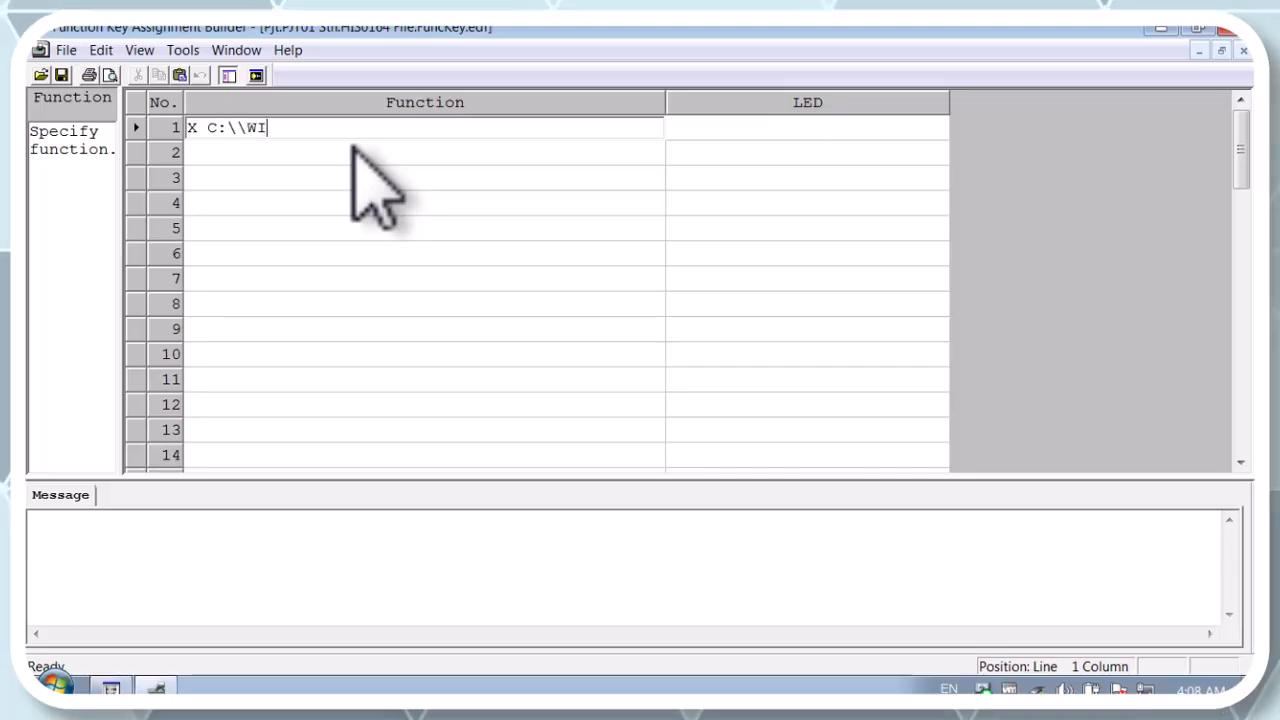
pyautogui.write('NDOWS')
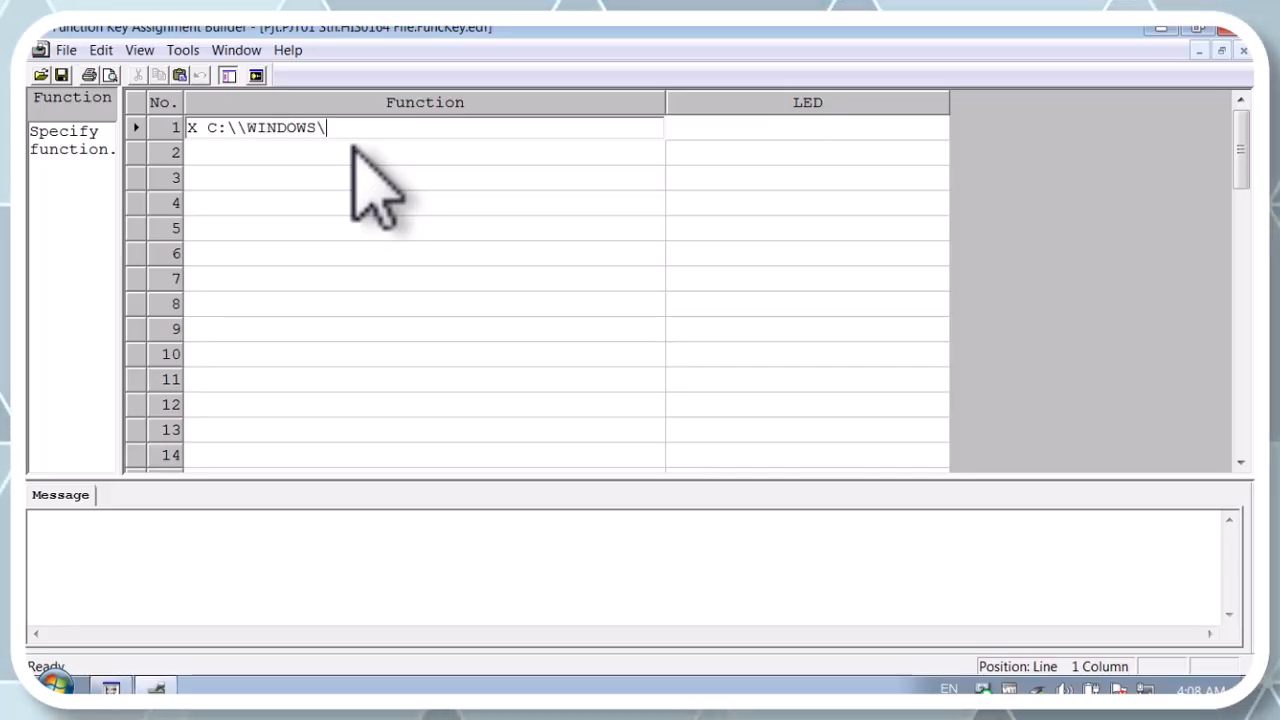
pyautogui.write('\\SYSTEM')
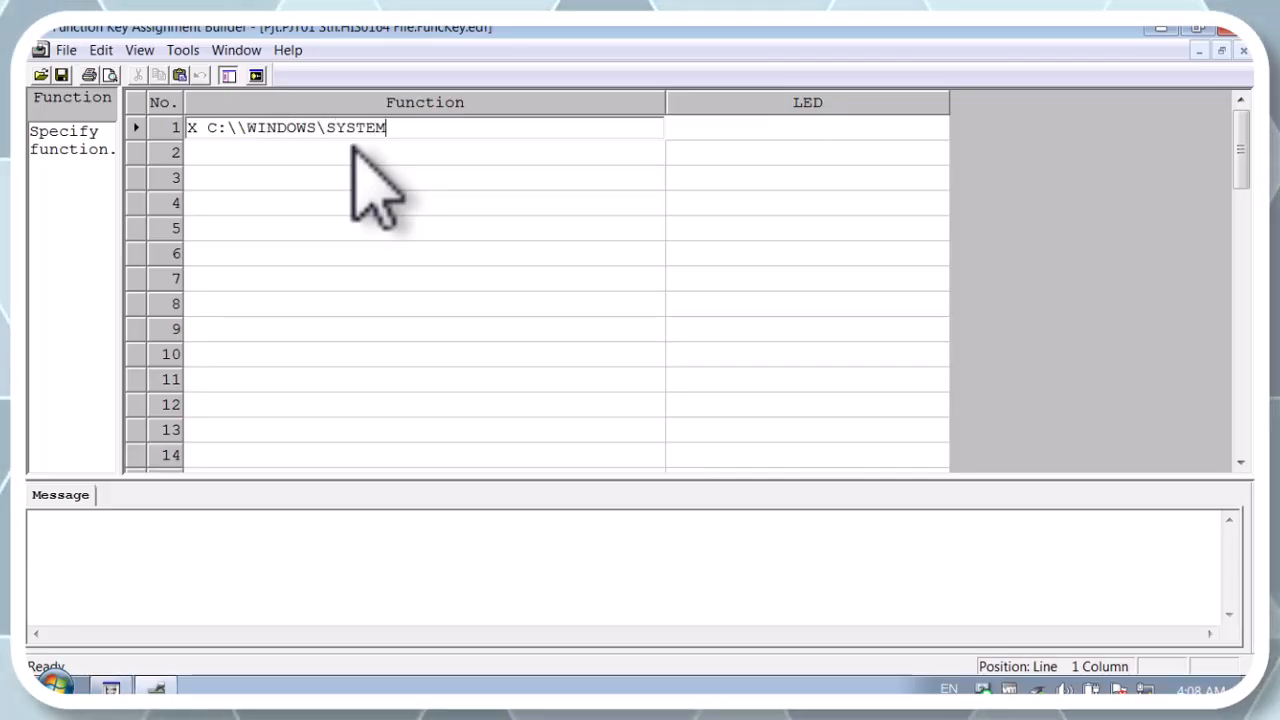
pyautogui.write('32')
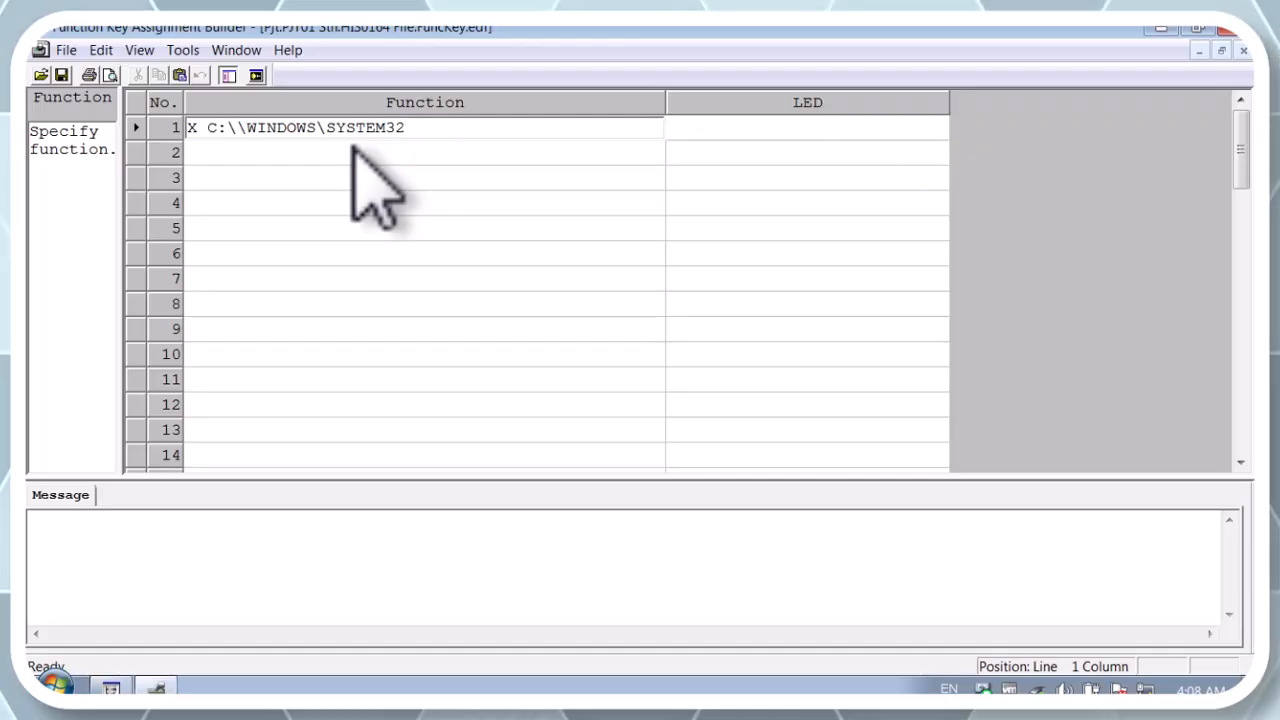
pyautogui.write('\\CALC.EXE')
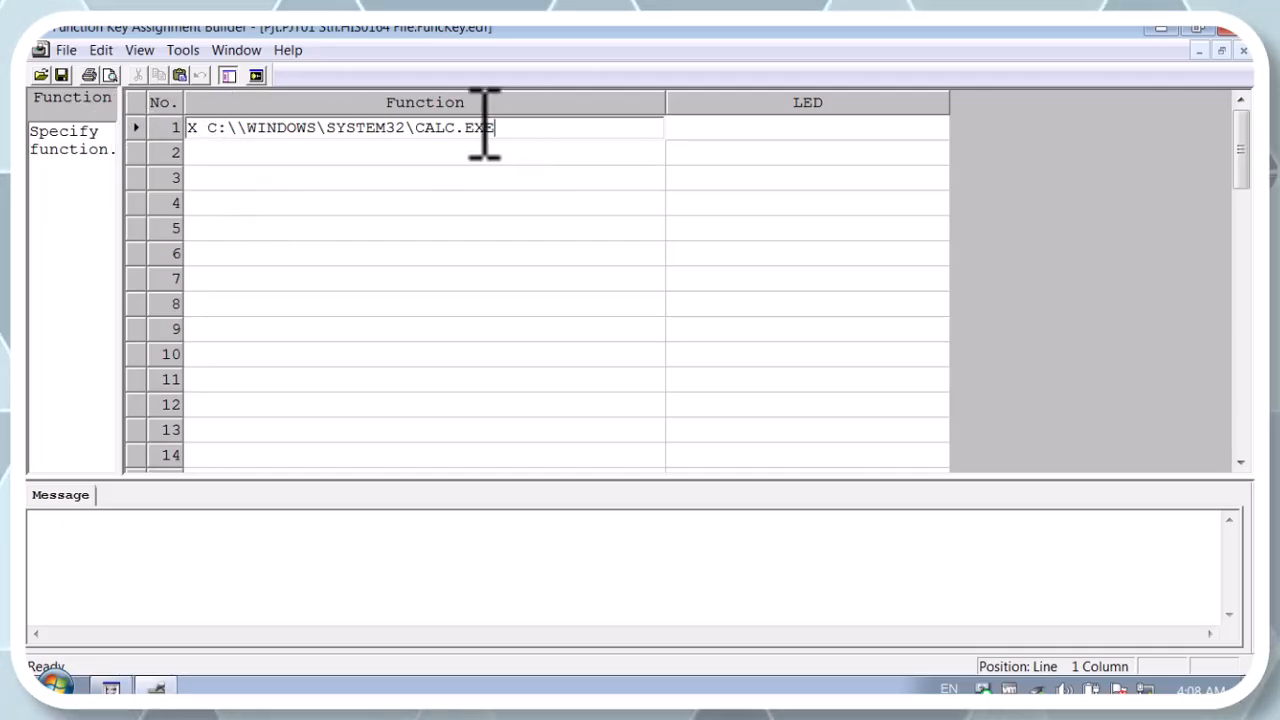
# Highlight CALC.EXE in function 1's entry, then clear the entire entry
pyautogui.hotkey('shift', 'Left')
pyautogui.hotkey('shift', 'Left')
pyautogui.hotkey('shift', 'Left')
pyautogui.hotkey('shift', 'Left')
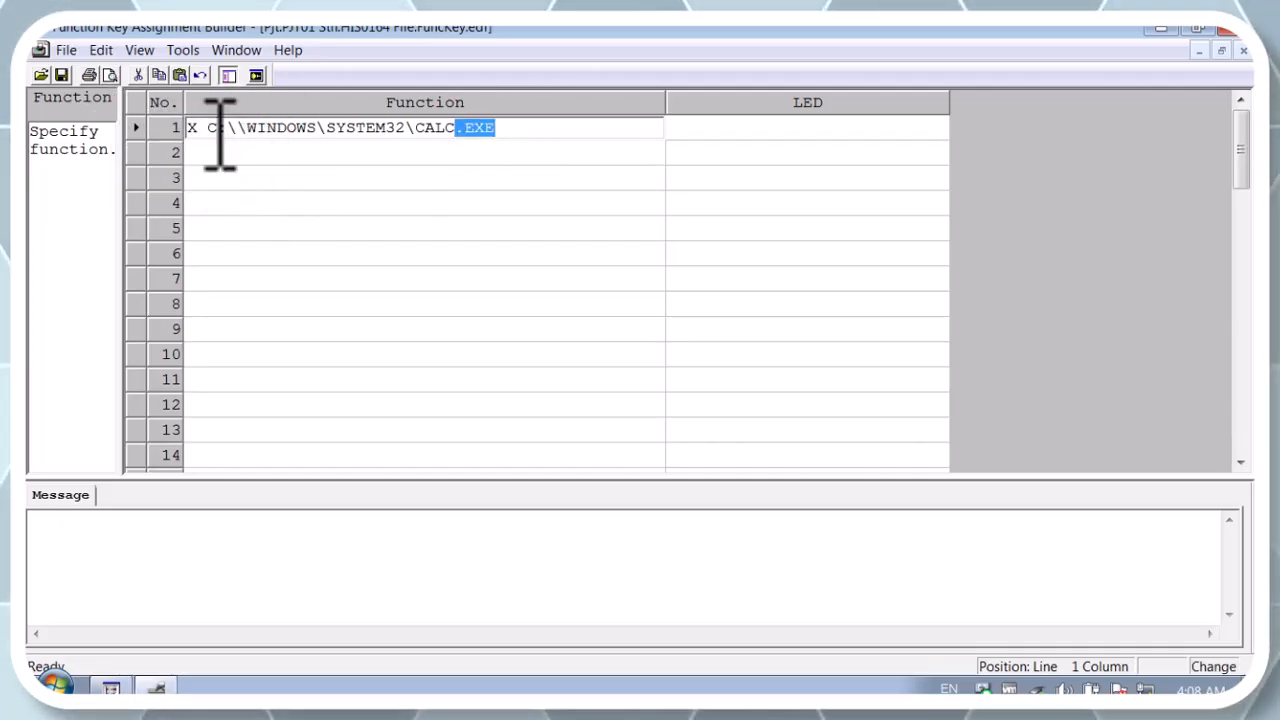
pyautogui.hotkey('shift', 'Left')
pyautogui.hotkey('shift', 'Left')
pyautogui.hotkey('shift', 'Left')
pyautogui.hotkey('shift', 'Left')
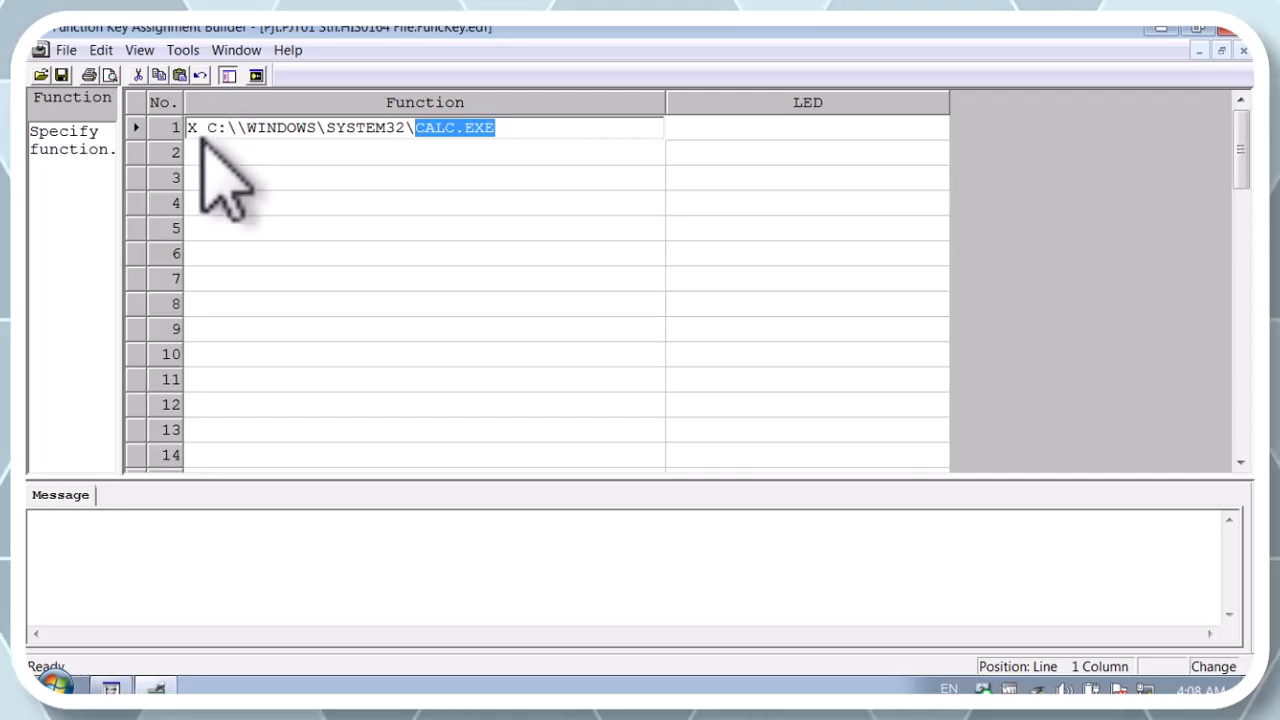
pyautogui.click(315, 129)
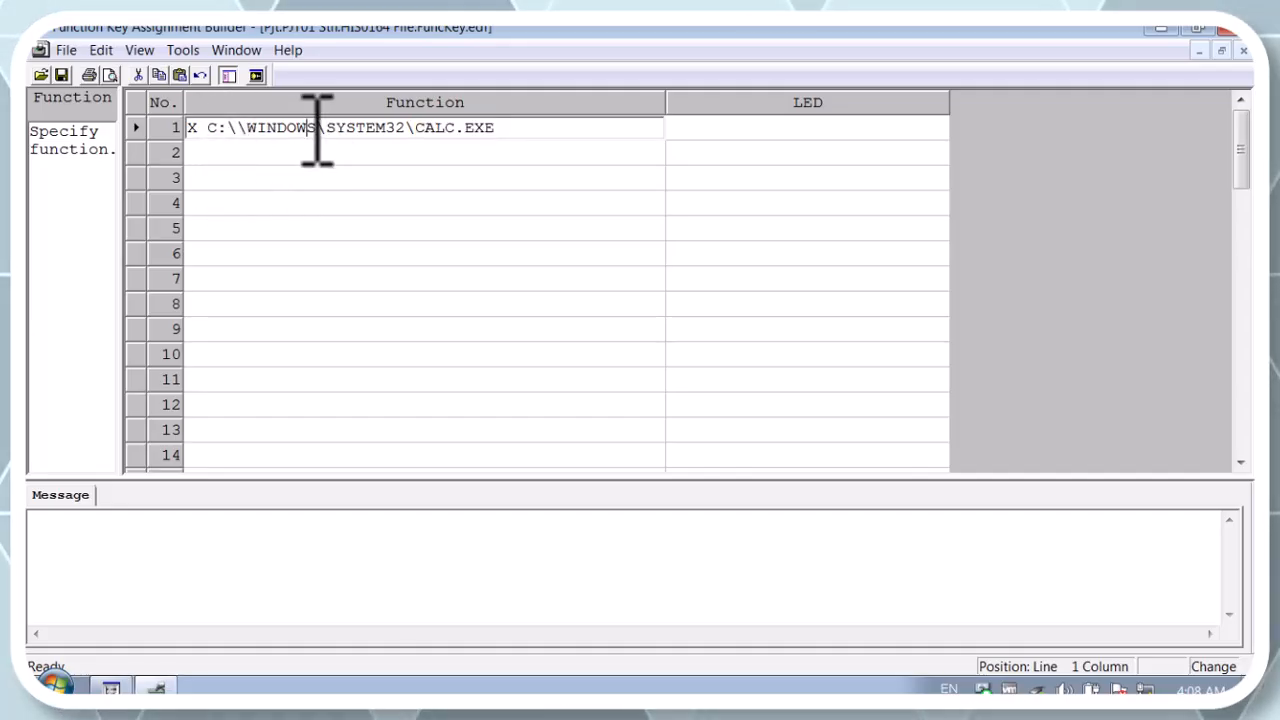
pyautogui.click(513, 129)
pyautogui.press('BackSpace')
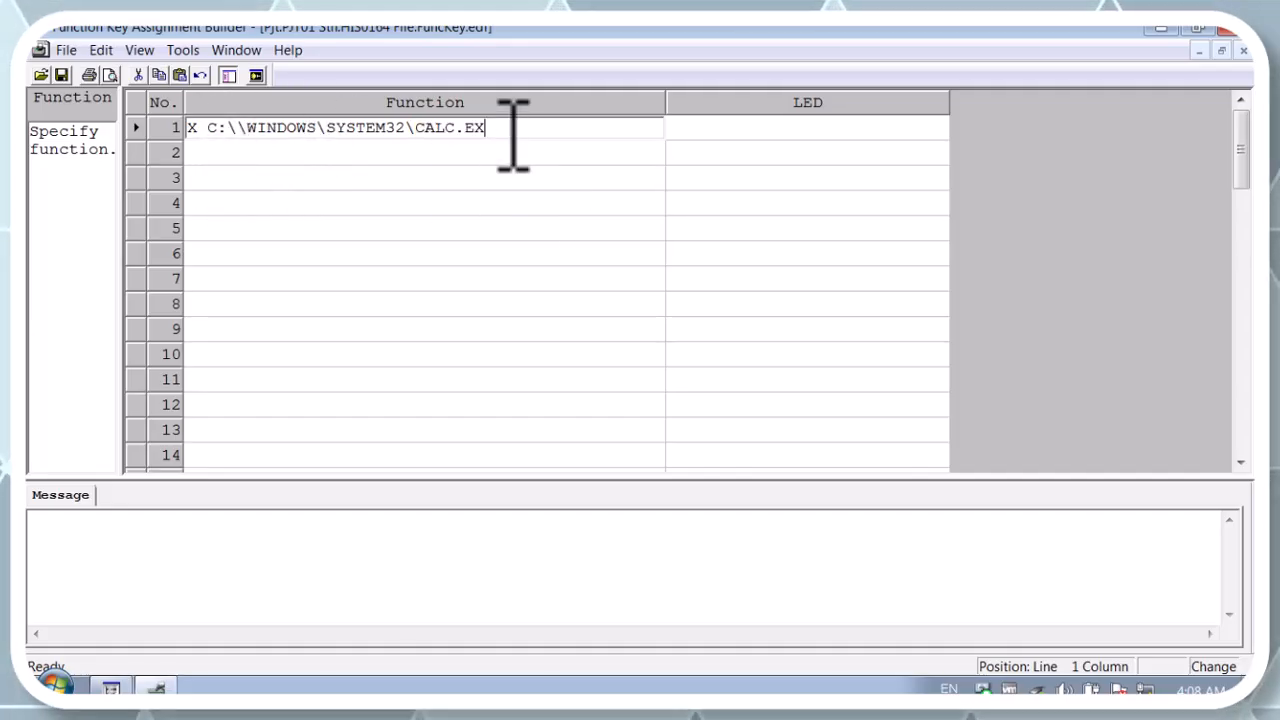
pyautogui.press('BackSpace')
pyautogui.press('BackSpace')
pyautogui.press('BackSpace')
pyautogui.press('BackSpace')
pyautogui.press('BackSpace')
pyautogui.press('BackSpace')
pyautogui.press('BackSpace')
pyautogui.press('BackSpace')
pyautogui.press('BackSpace')
pyautogui.press('BackSpace')
pyautogui.press('BackSpace')
pyautogui.press('BackSpace')
pyautogui.press('BackSpace')
pyautogui.press('BackSpace')
pyautogui.press('BackSpace')
pyautogui.press('BackSpace')
pyautogui.press('BackSpace')
pyautogui.press('BackSpace')
pyautogui.press('BackSpace')
pyautogui.press('BackSpace')
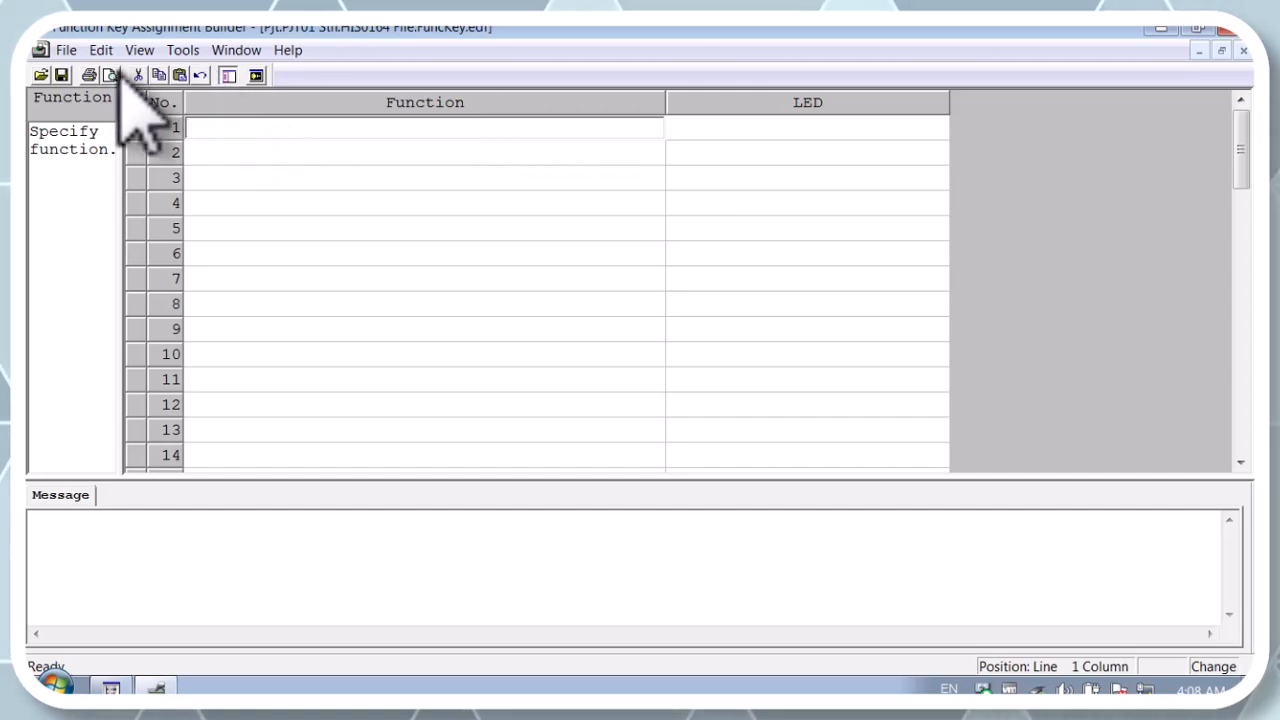
# Save the function key assignment definition and close its builder
pyautogui.click(61, 75)
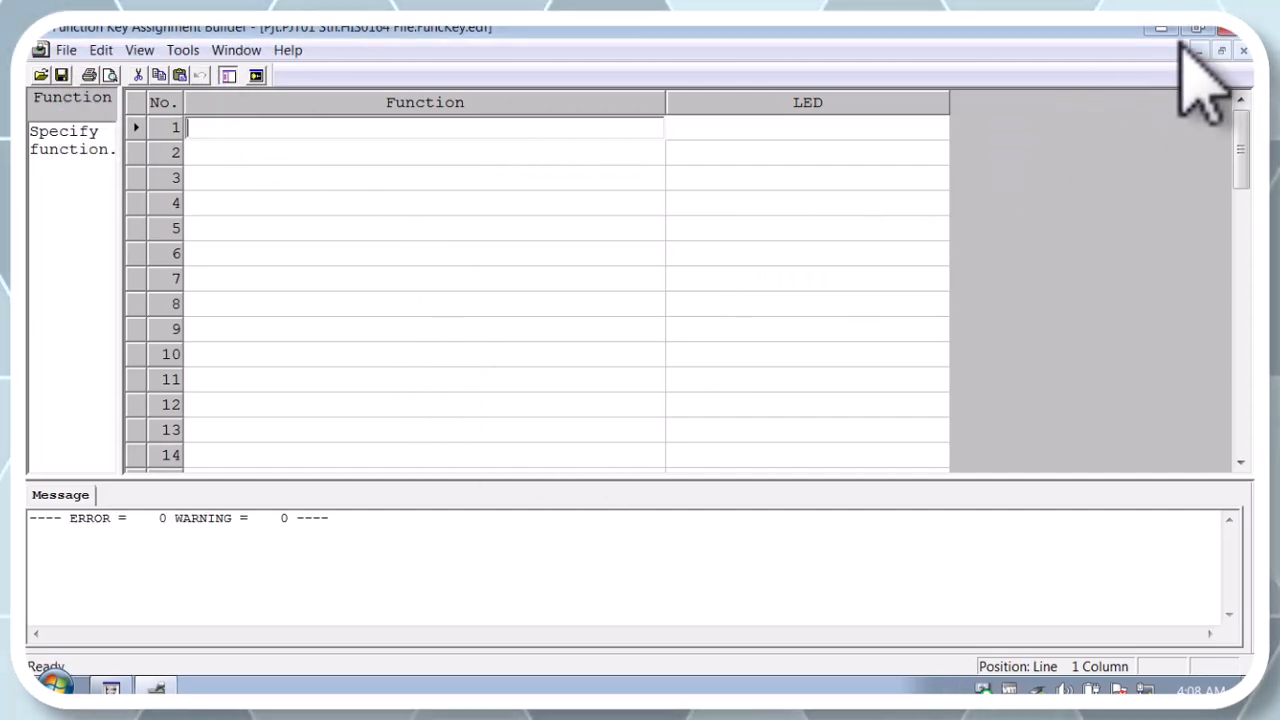
pyautogui.click(1228, 28)
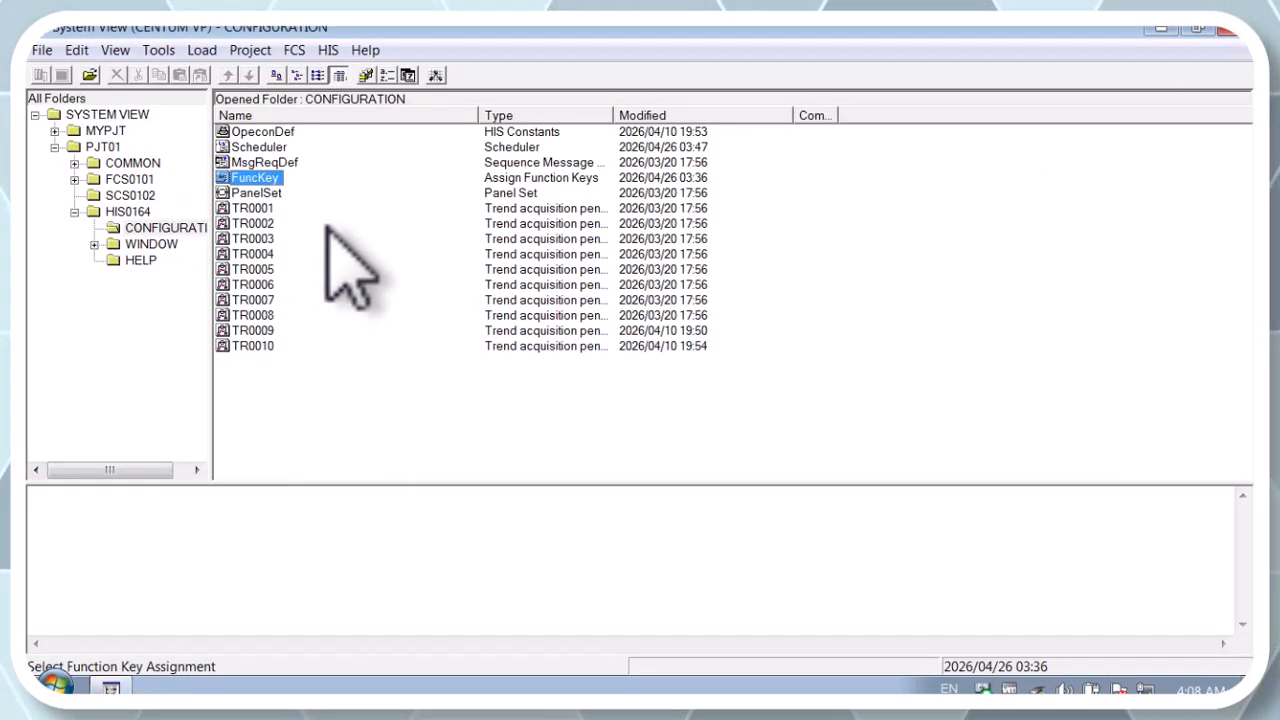
# Open the HIS constants definition and review its Printer, Open Interface, Closing Process and Long-term Data Save settings, then close it
pyautogui.doubleClick(276, 132)
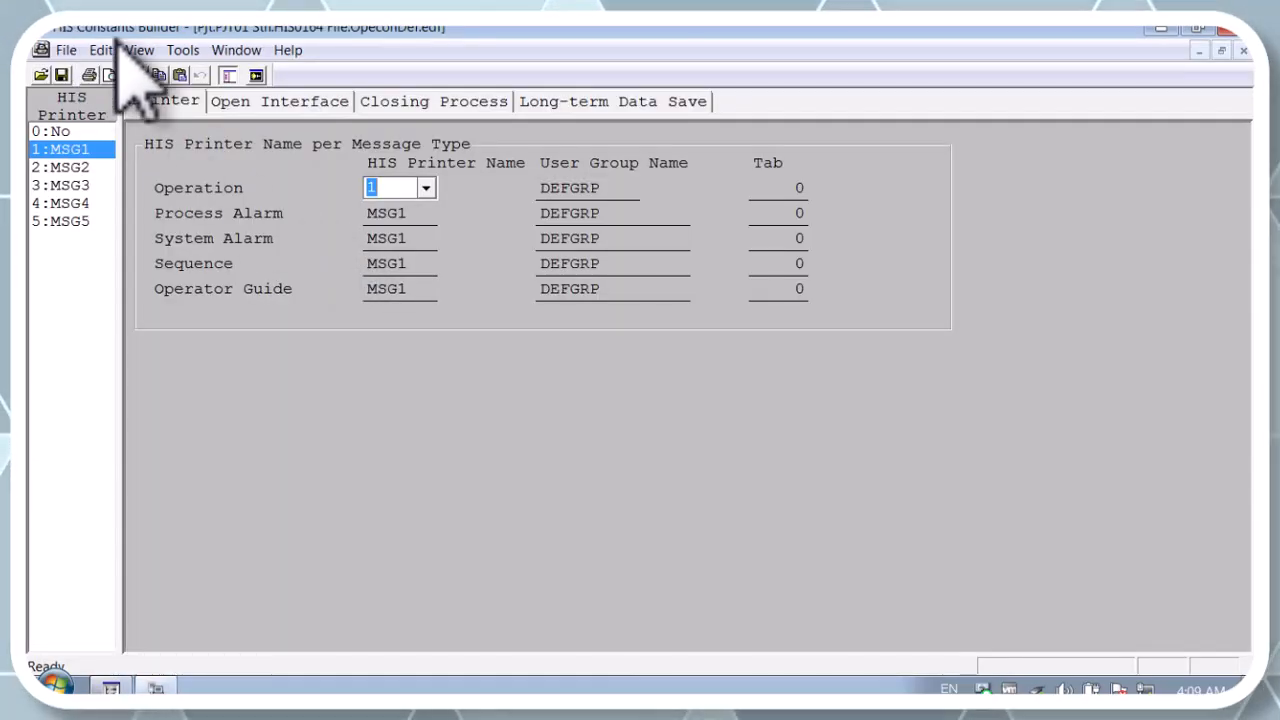
pyautogui.click(168, 100)
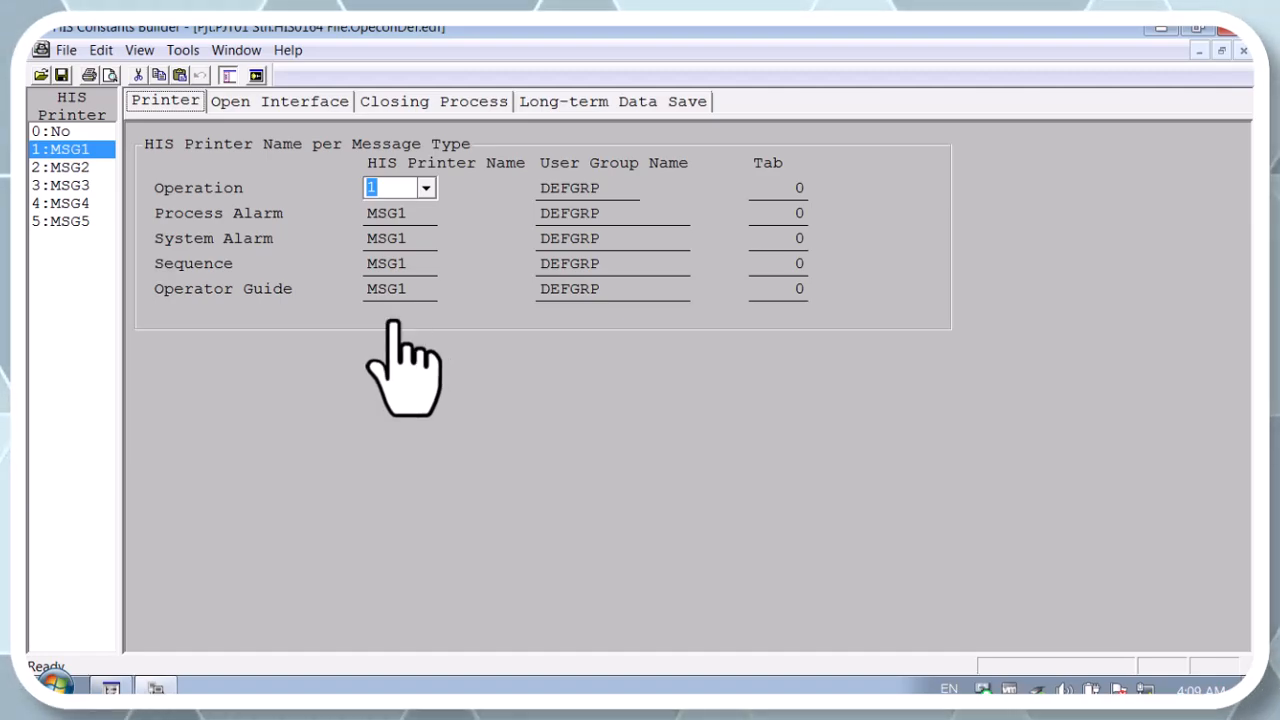
pyautogui.click(280, 104)
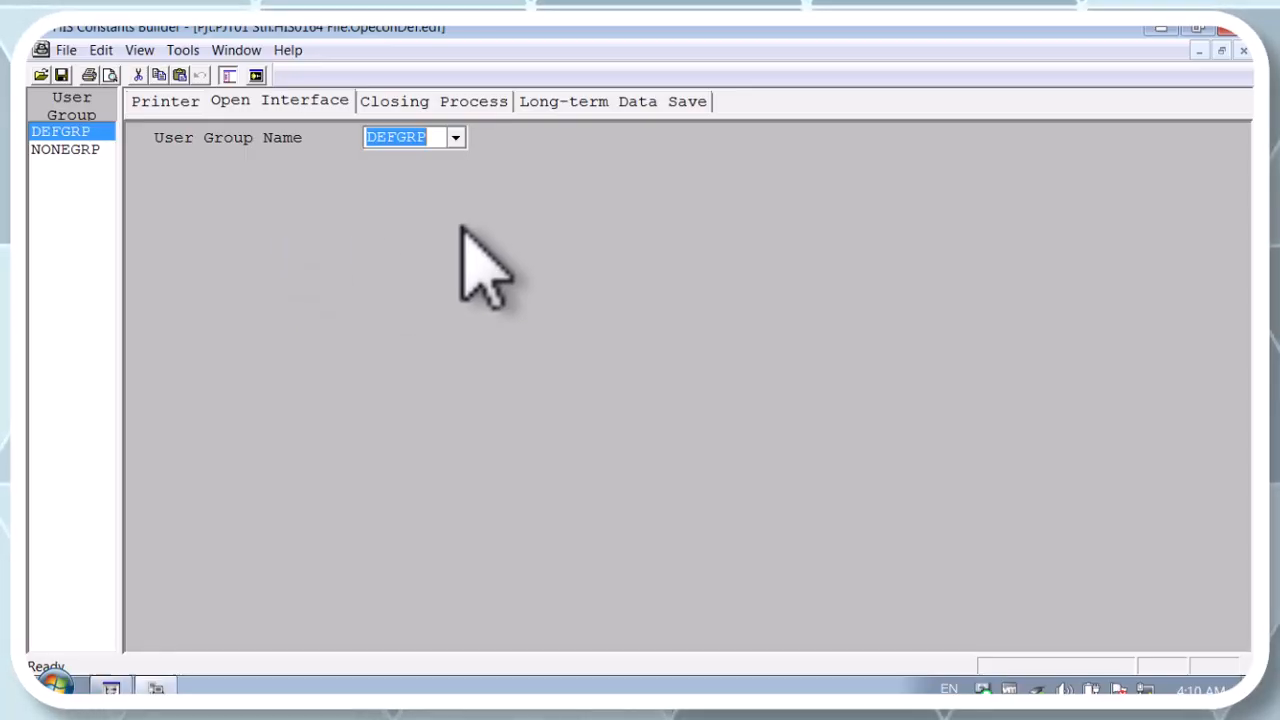
pyautogui.click(443, 104)
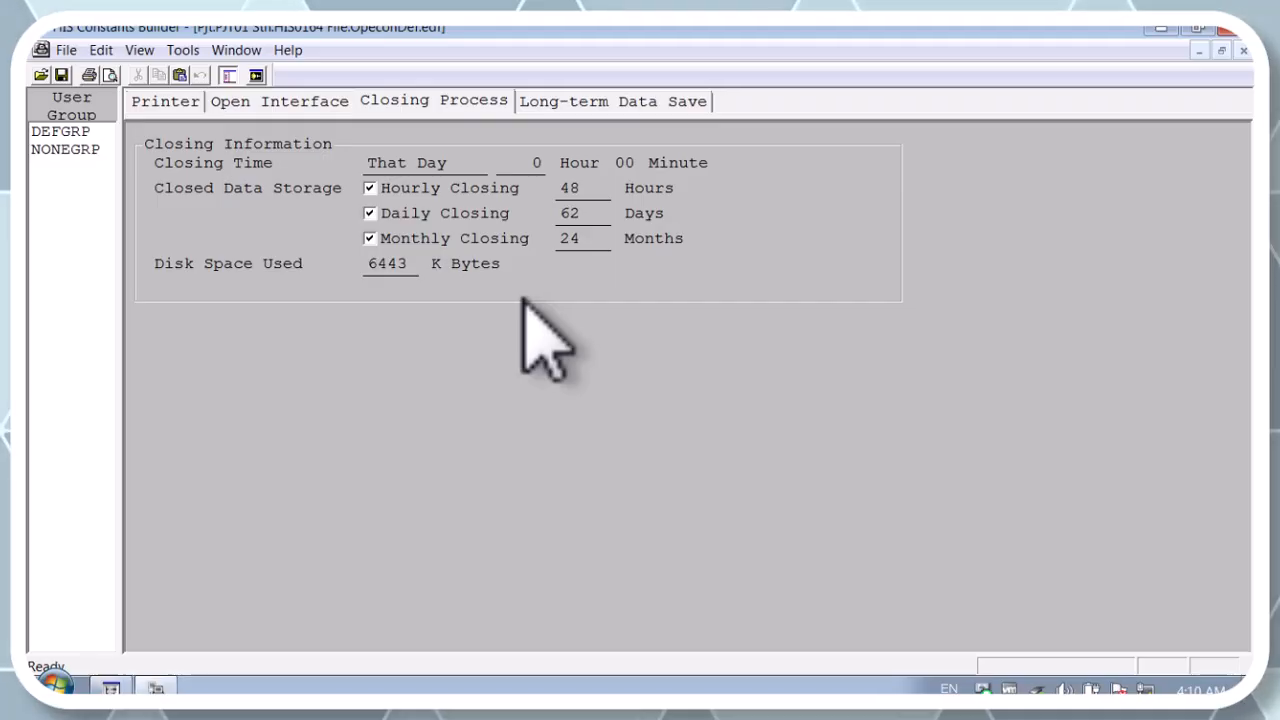
pyautogui.click(640, 101)
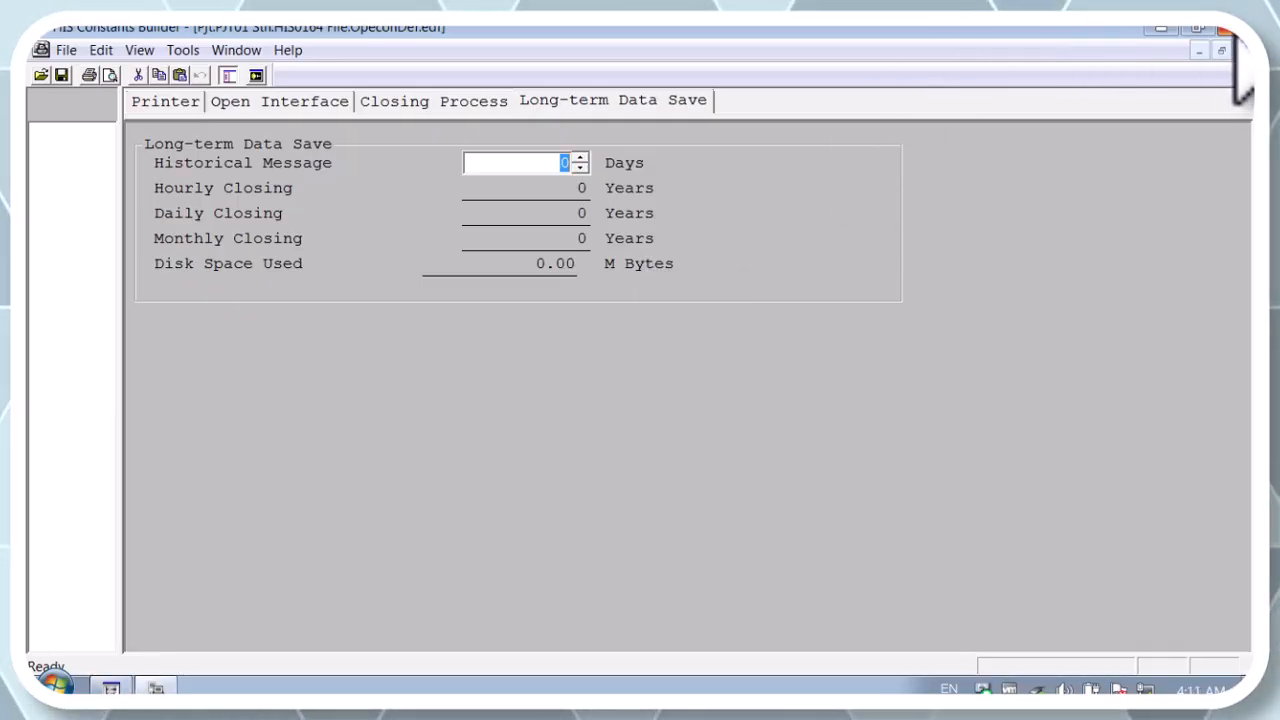
pyautogui.click(1230, 32)
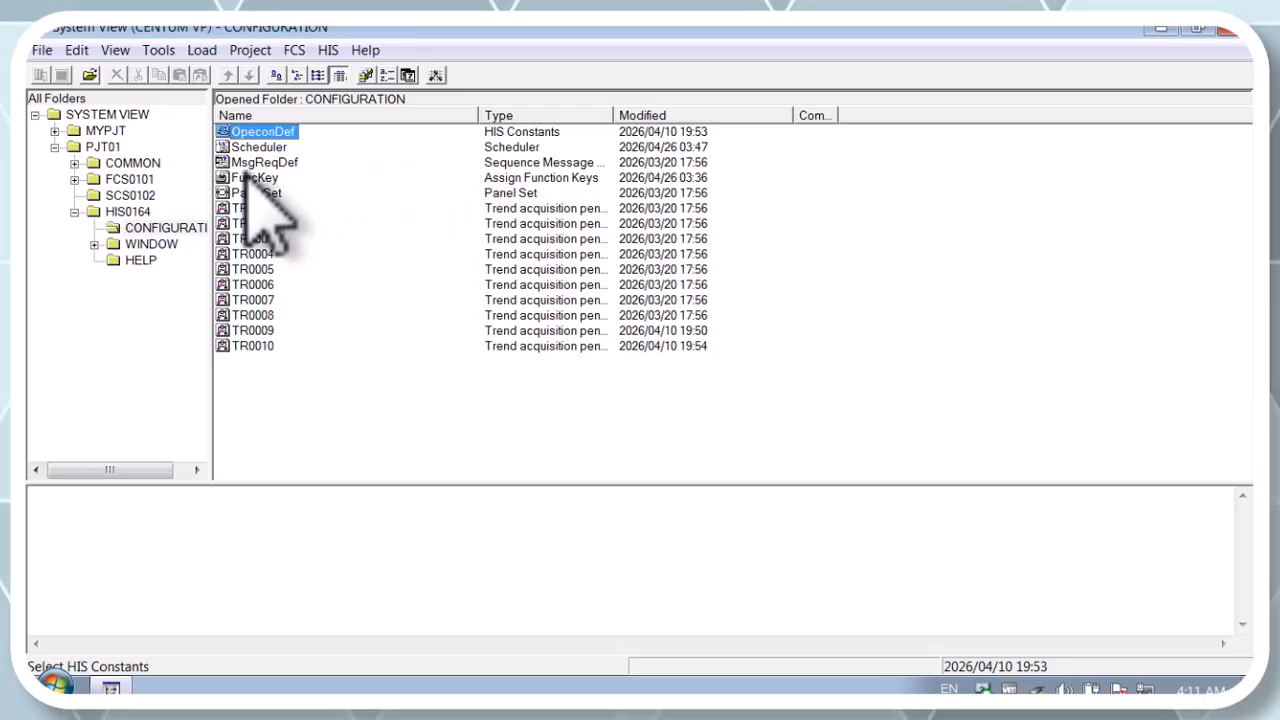
# Open the sequence message request definition, move to its first function row, and close it
pyautogui.doubleClick(285, 163)
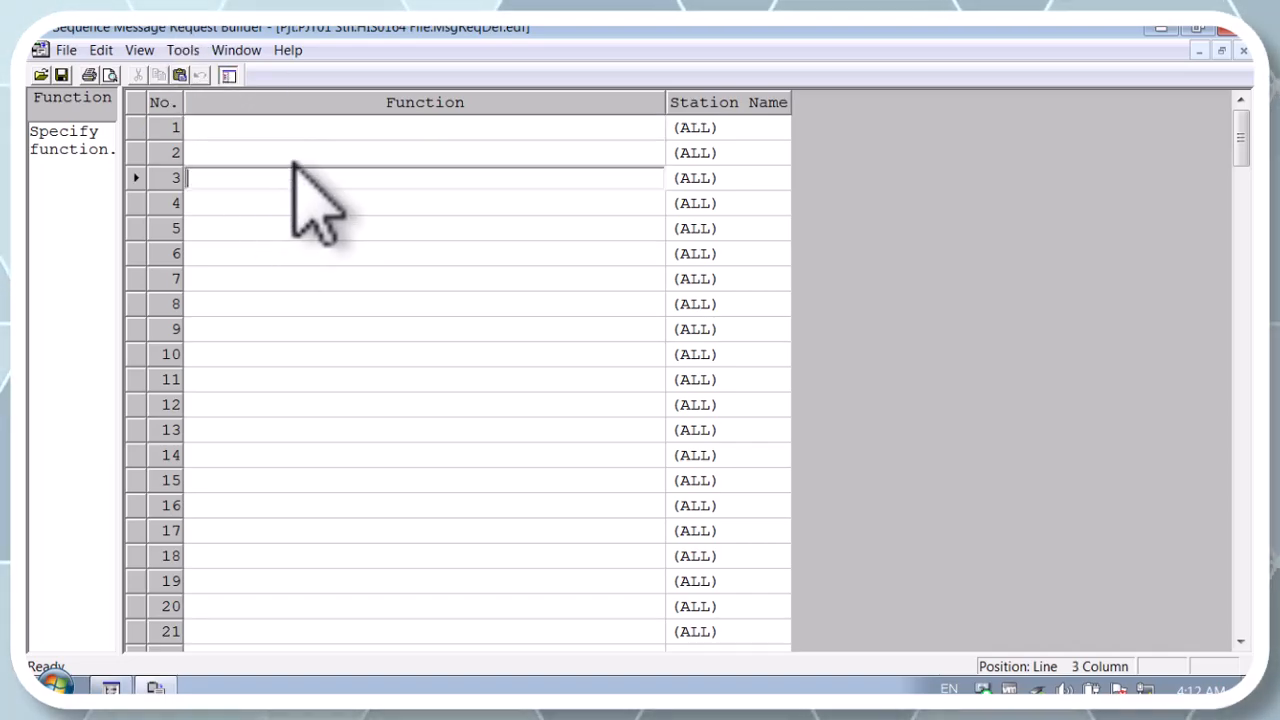
pyautogui.press('Up')
pyautogui.press('Up')
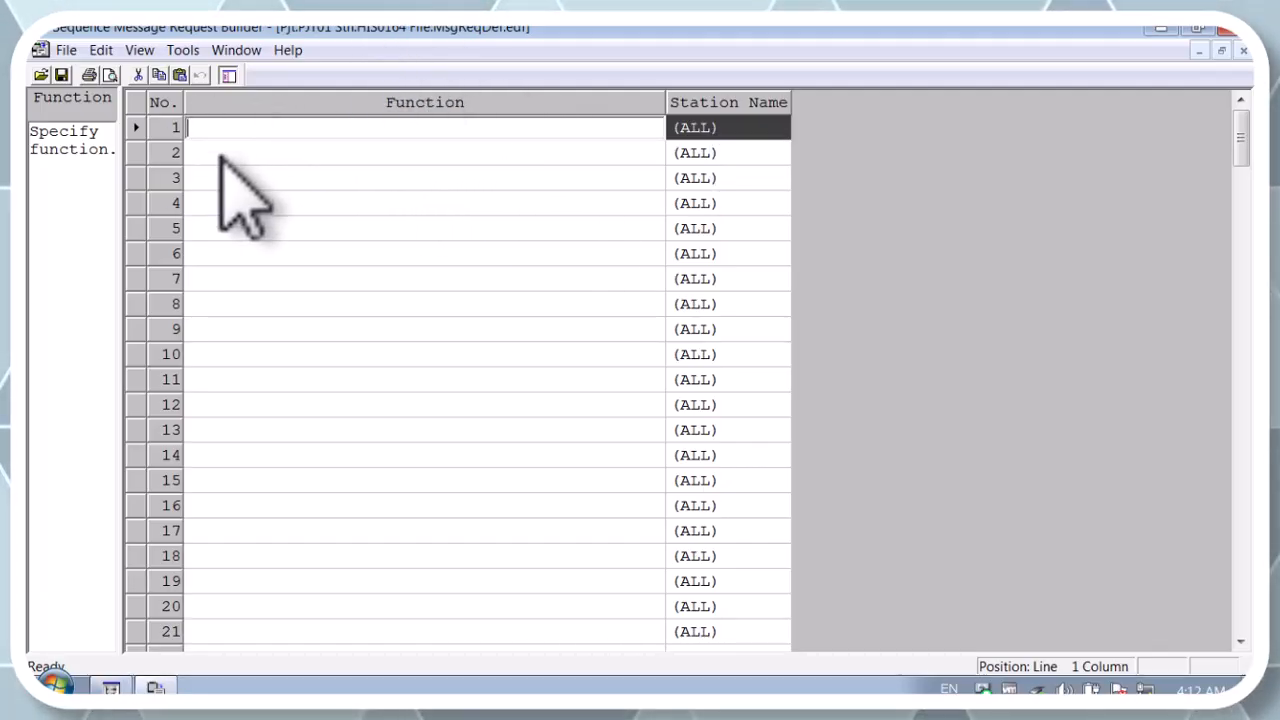
pyautogui.click(1226, 32)
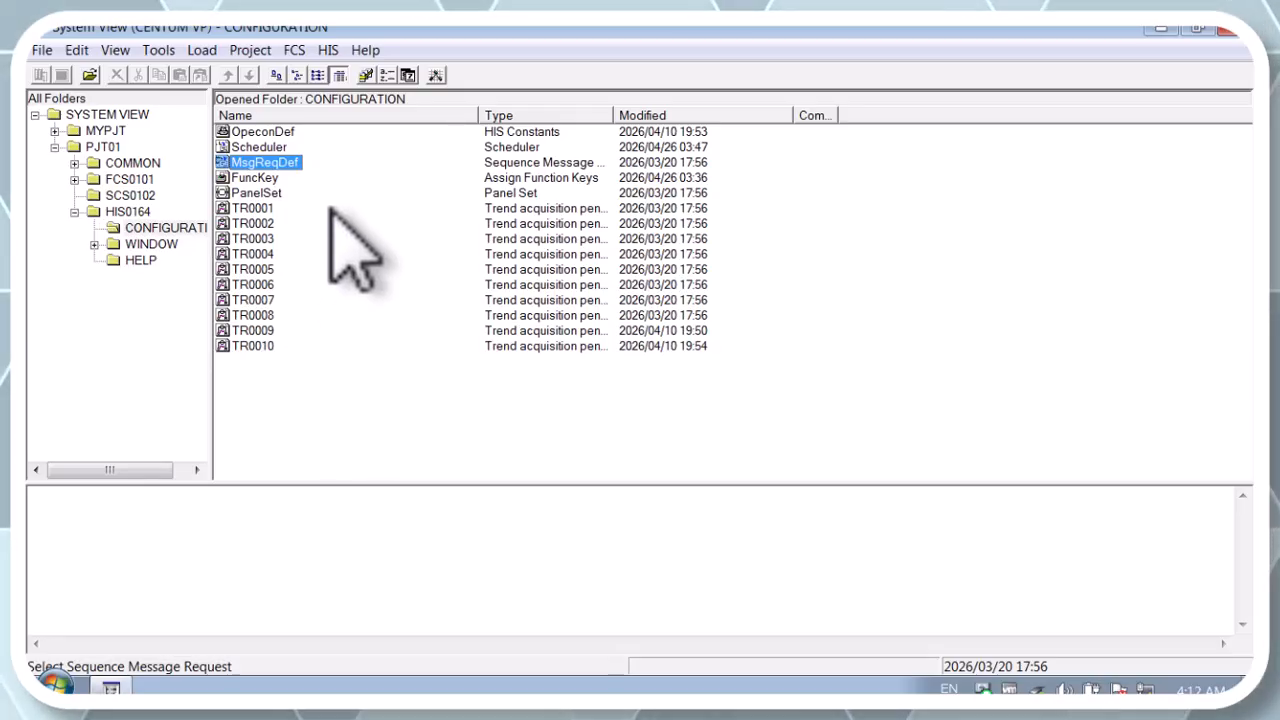
# Open the panel set definition, examine the HIS Notification options for panel set 001, and close it
pyautogui.click(281, 192)
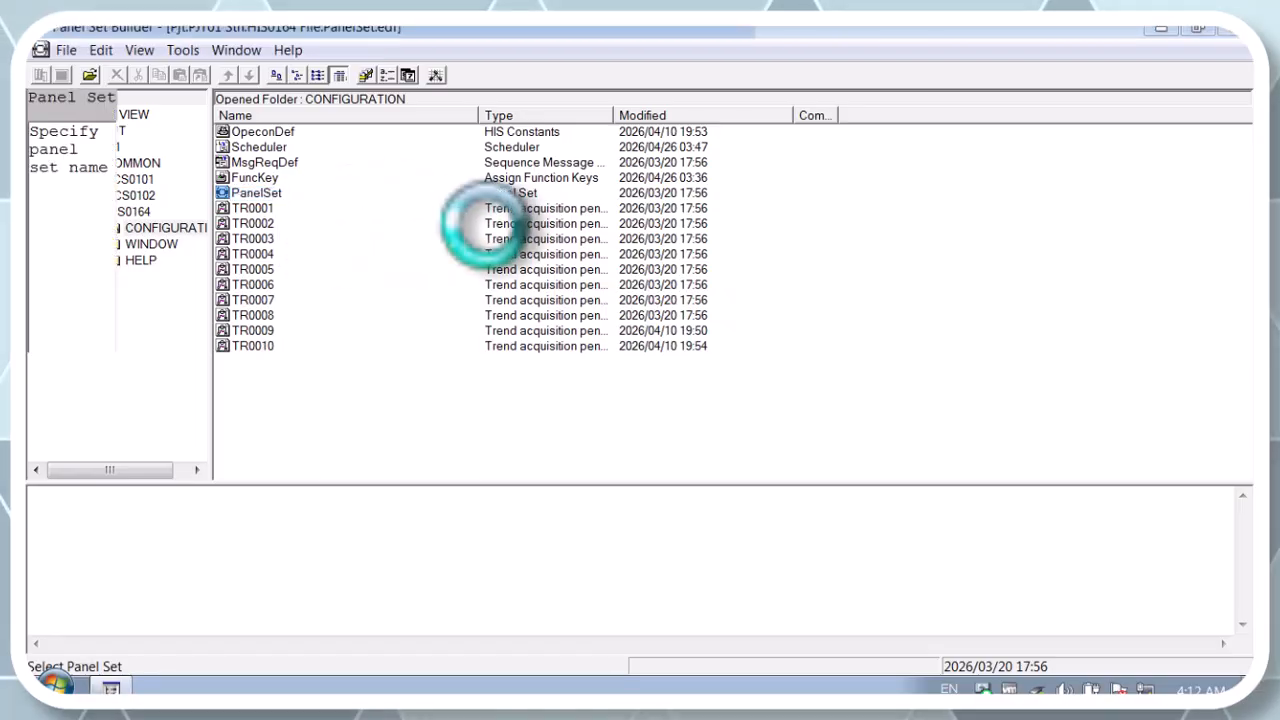
pyautogui.click(385, 130)
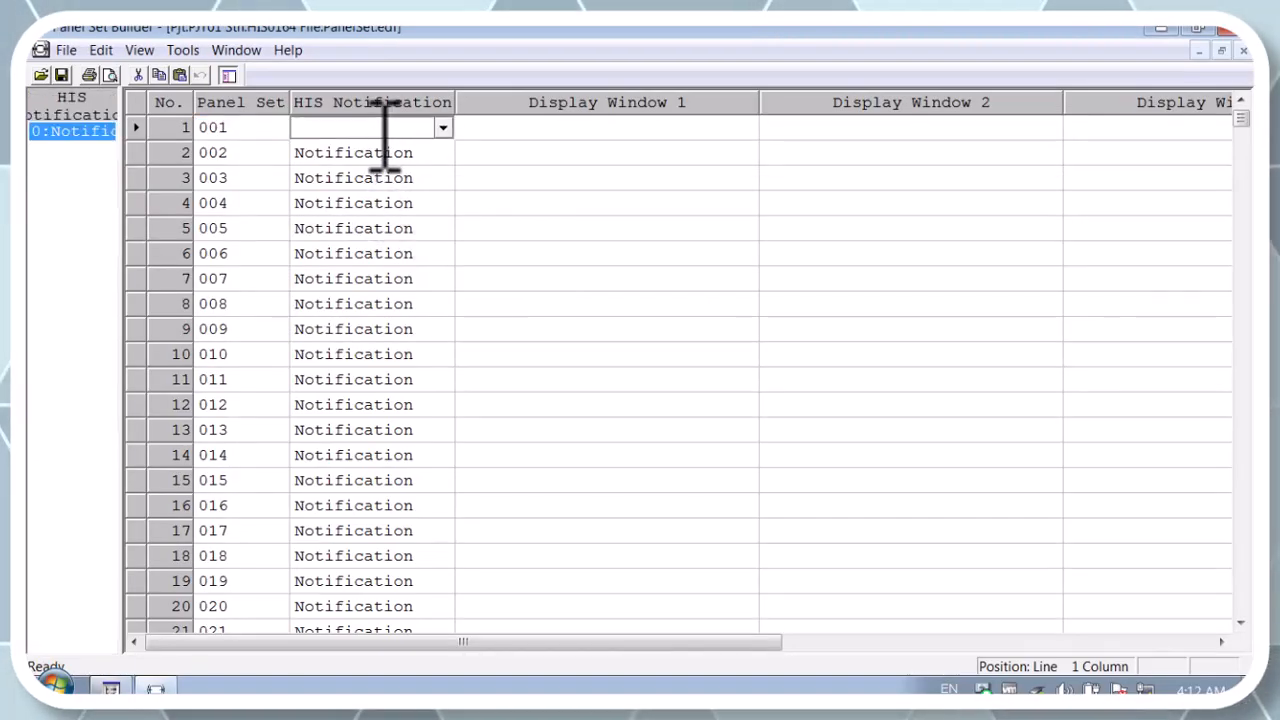
pyautogui.click(443, 128)
pyautogui.click(443, 130)
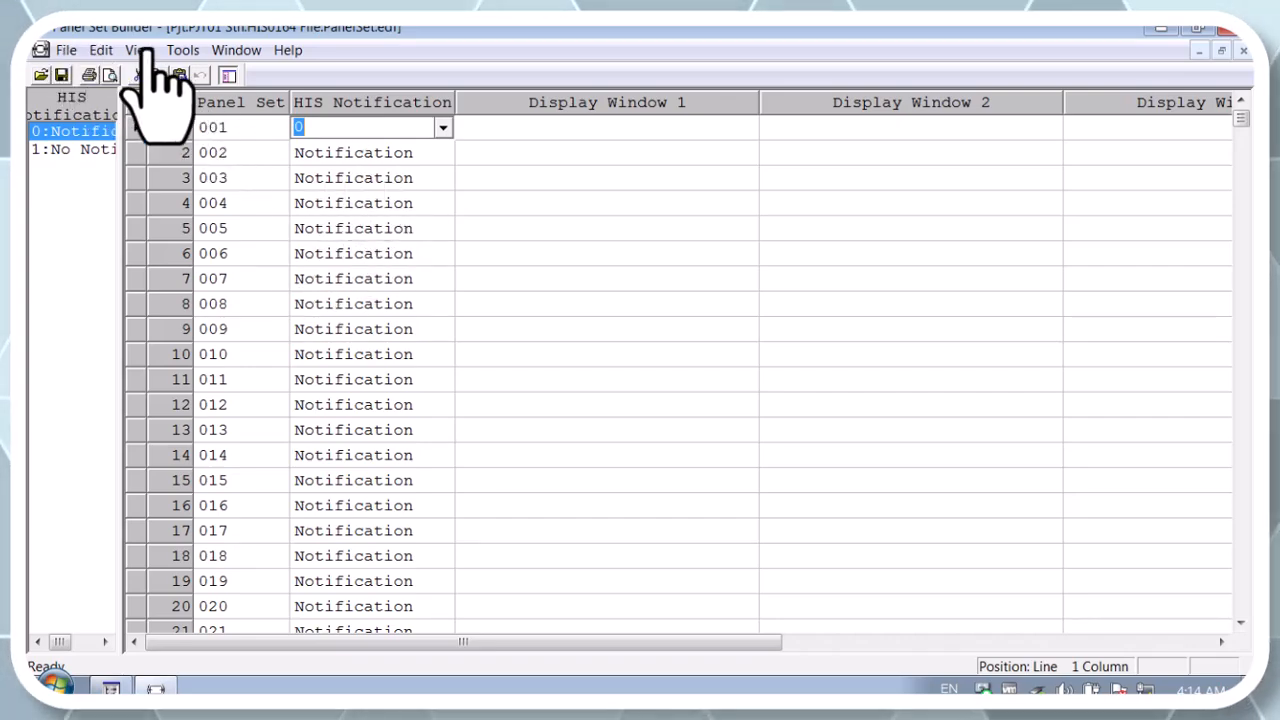
pyautogui.click(1225, 28)
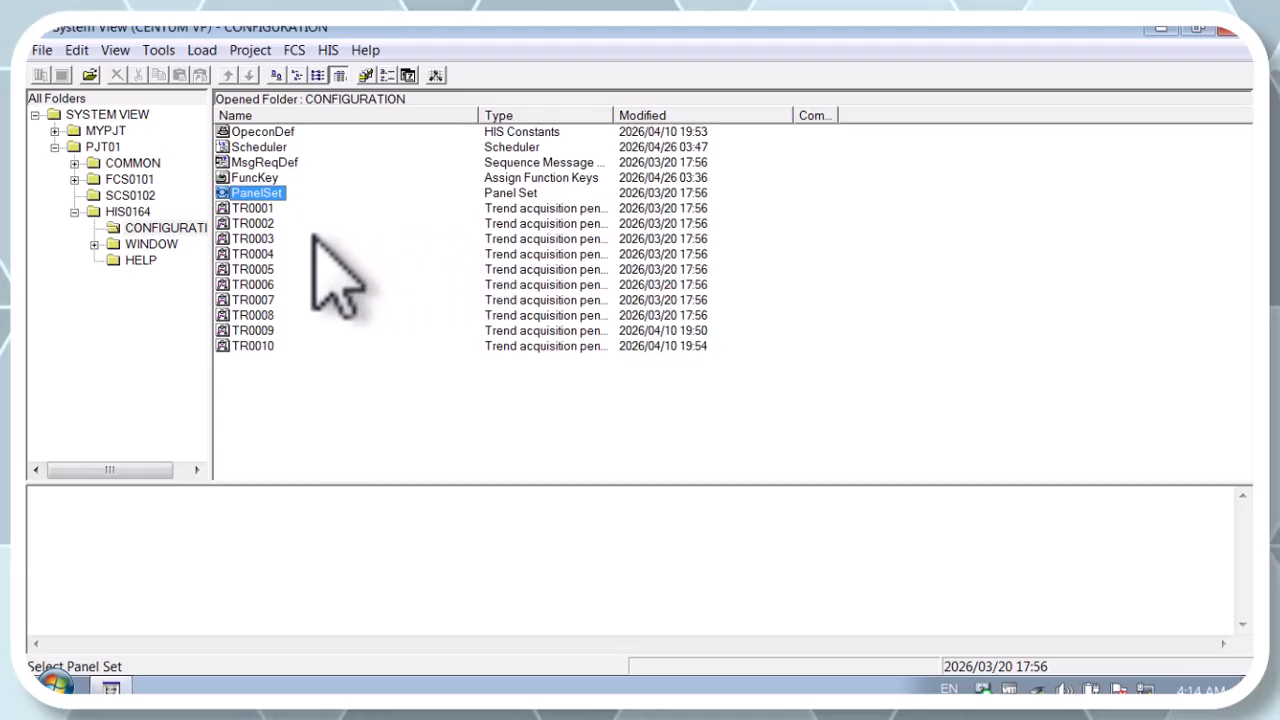
# Open the scheduler definition and enter START TURBINE as function 1
pyautogui.doubleClick(285, 149)
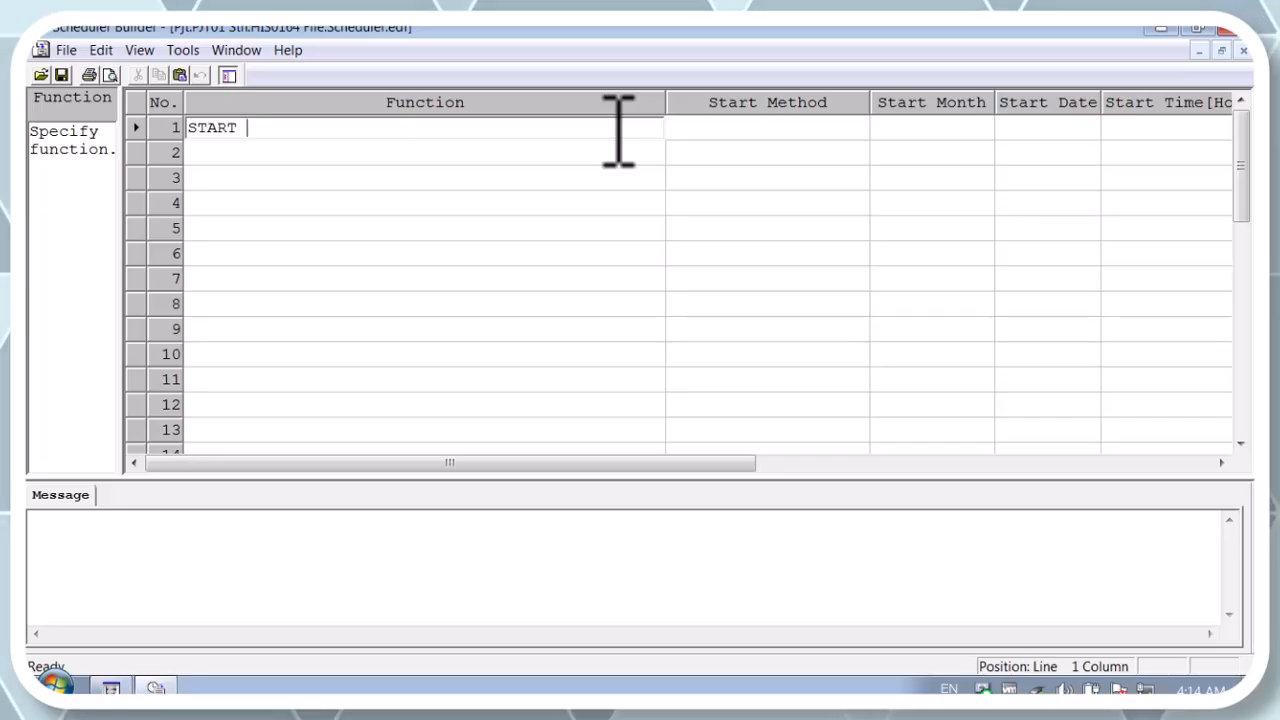
pyautogui.write('BINE')
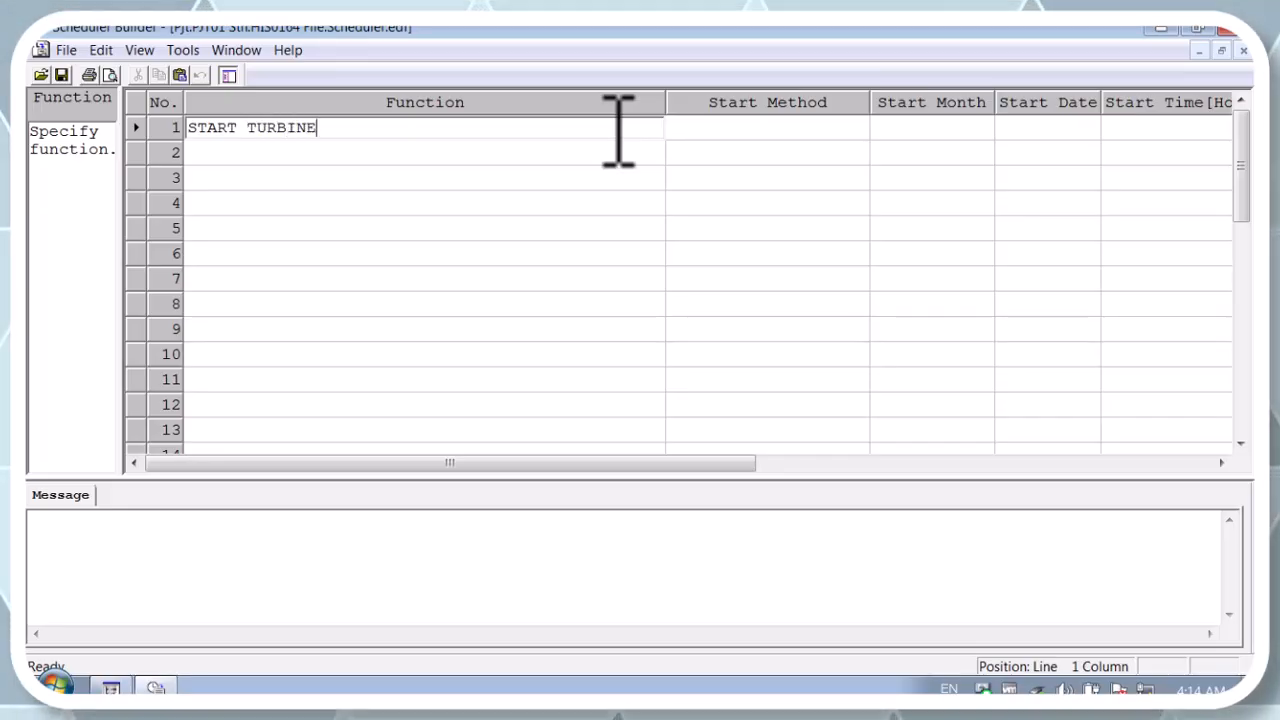
# Set function 1's start method to Every Day and select its start time
pyautogui.click(728, 127)
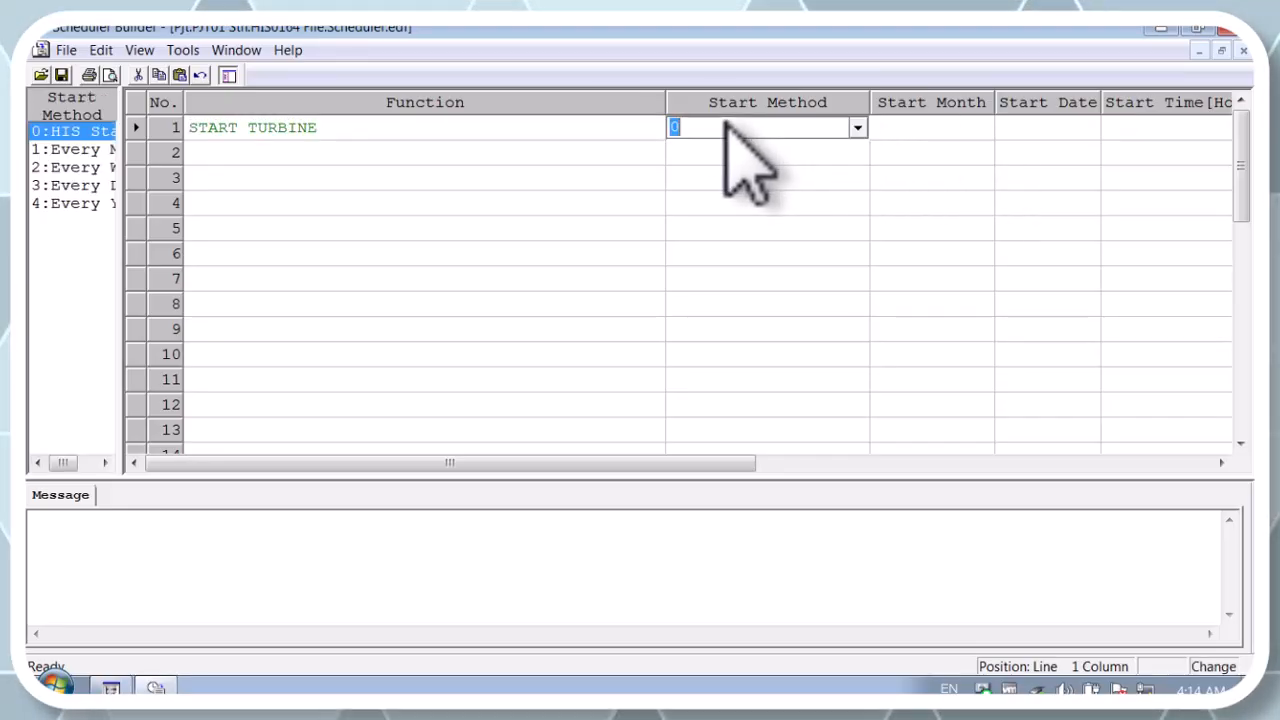
pyautogui.click(857, 128)
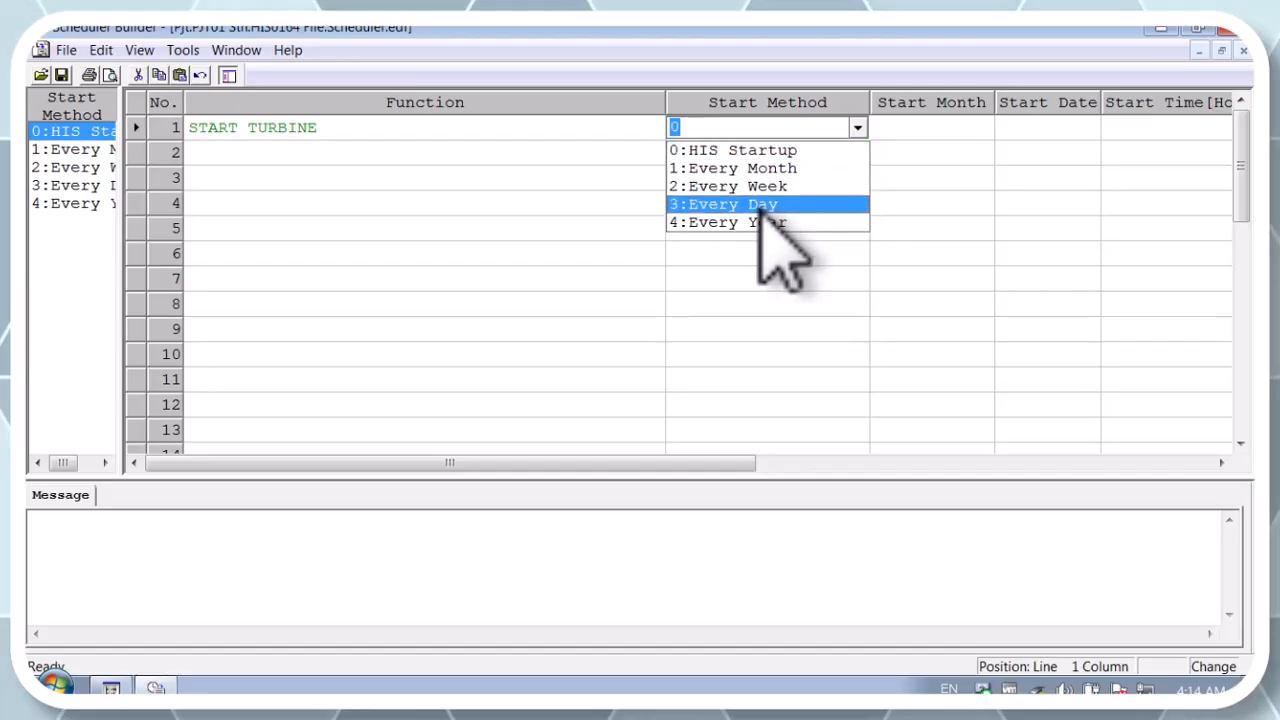
pyautogui.click(760, 206)
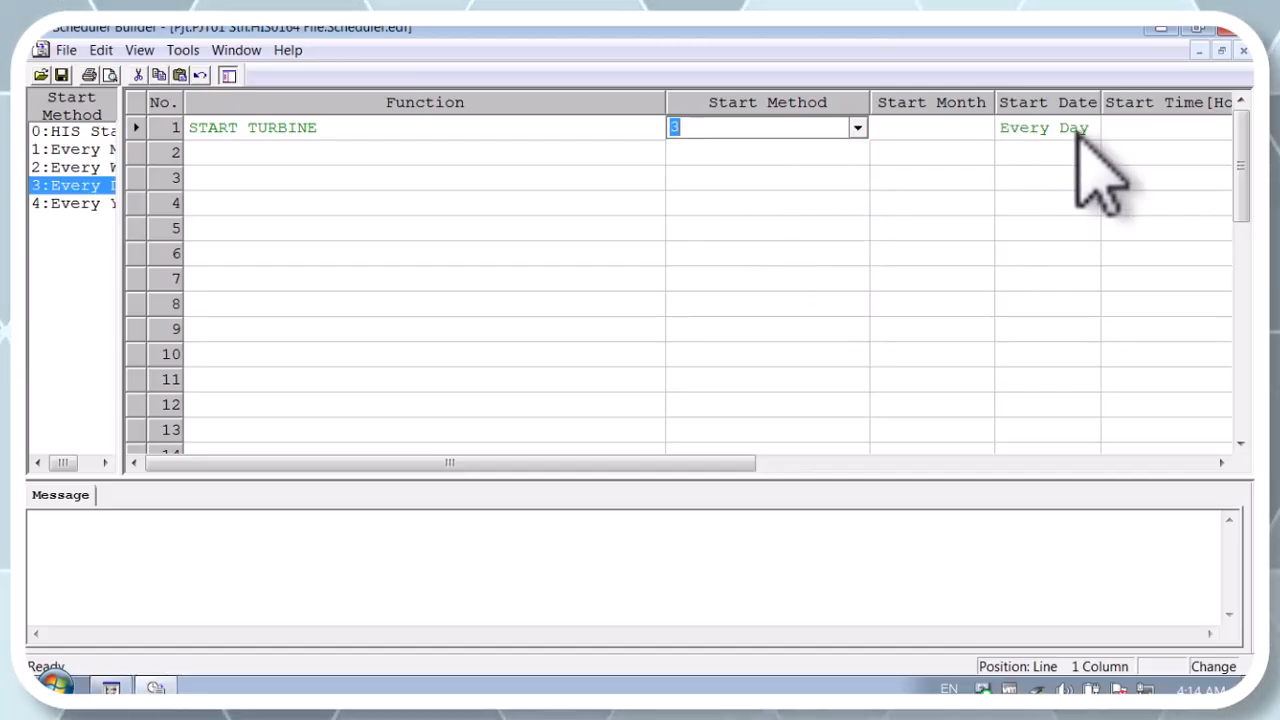
pyautogui.click(1178, 130)
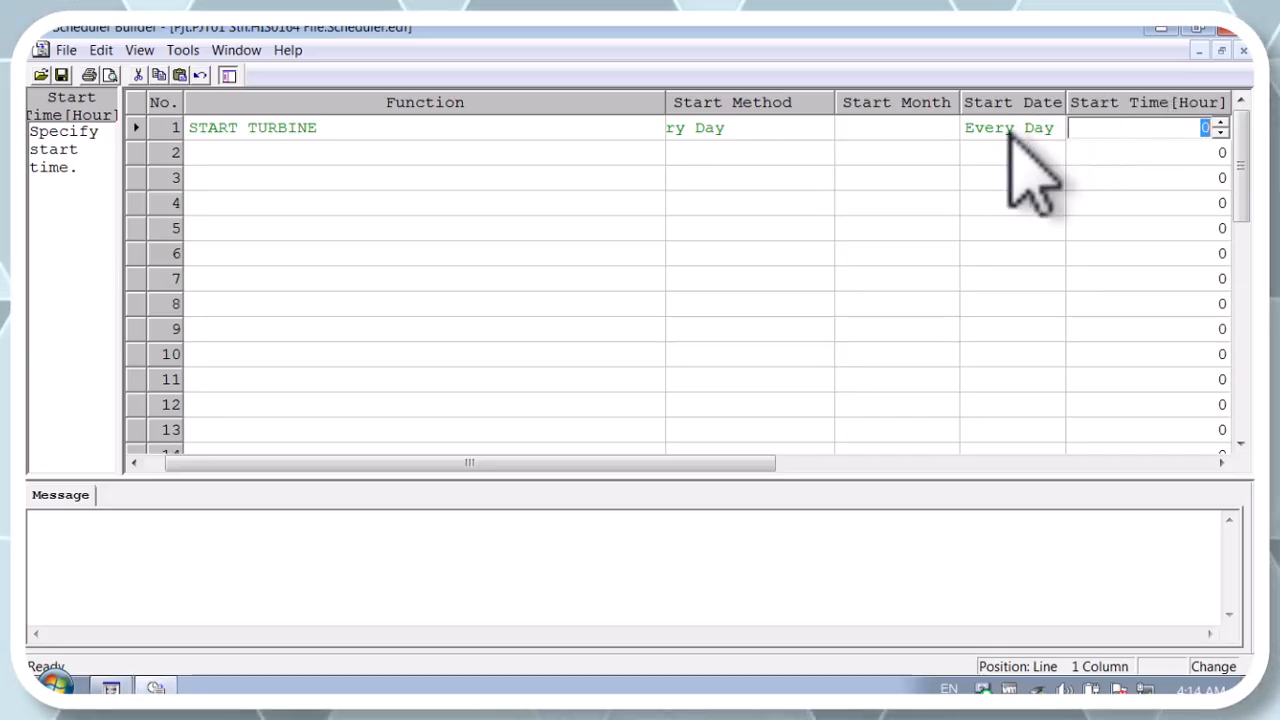
# Delete the START TURBINE schedule entry from row 1
pyautogui.click(368, 130)
pyautogui.press('Delete')
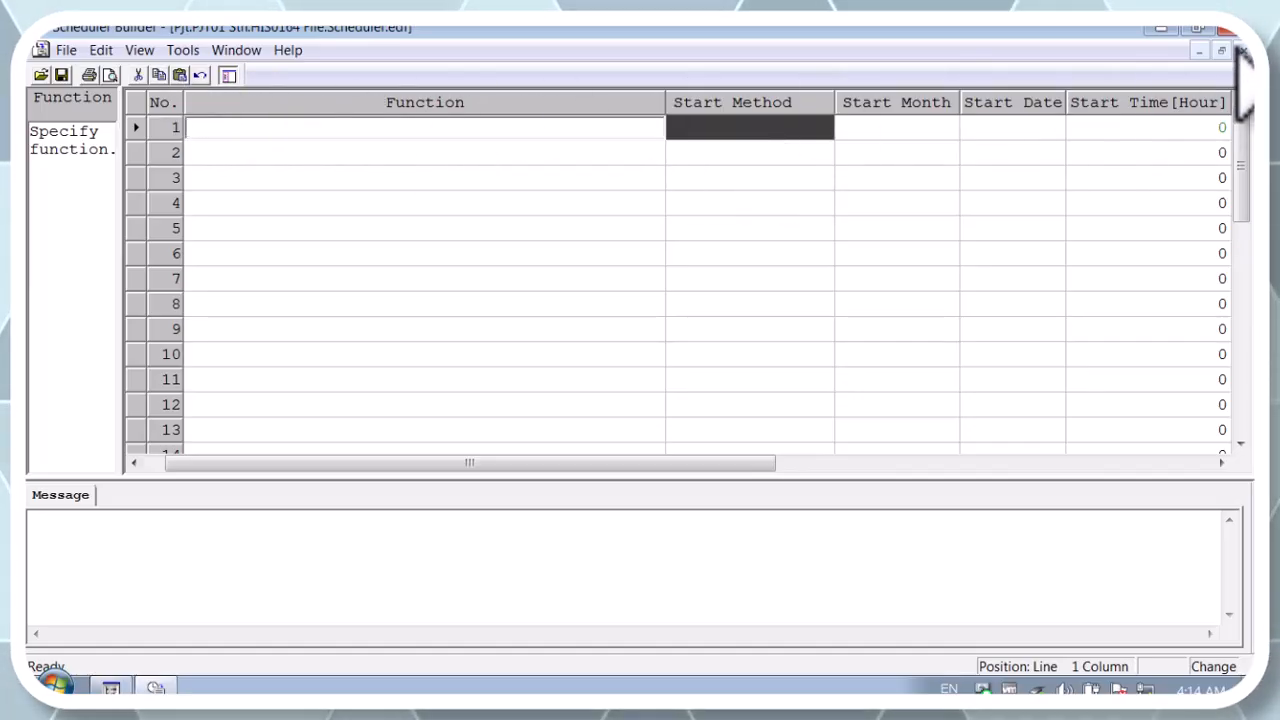
# Close the scheduler builder without keeping the changes
pyautogui.click(1228, 31)
pyautogui.click(655, 405)
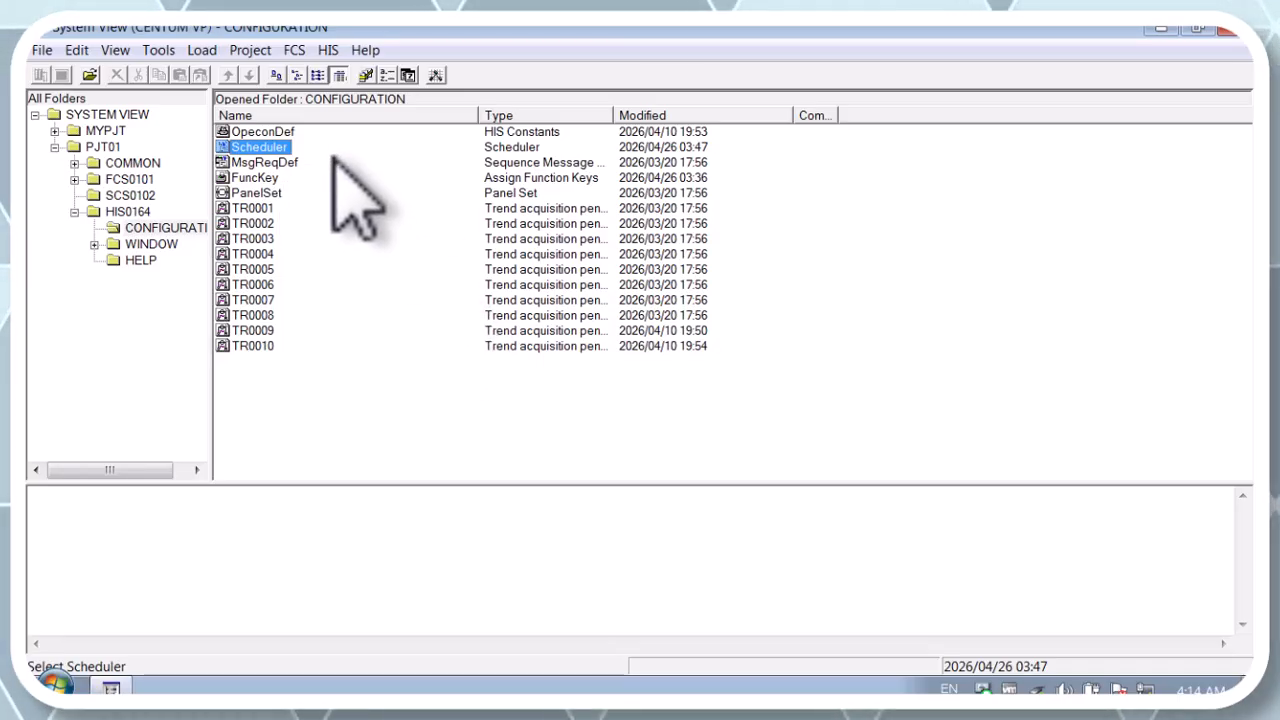
# Open the properties of trend block TR0001, examine its Trend Format options, and cancel the dialog
pyautogui.click(270, 210)
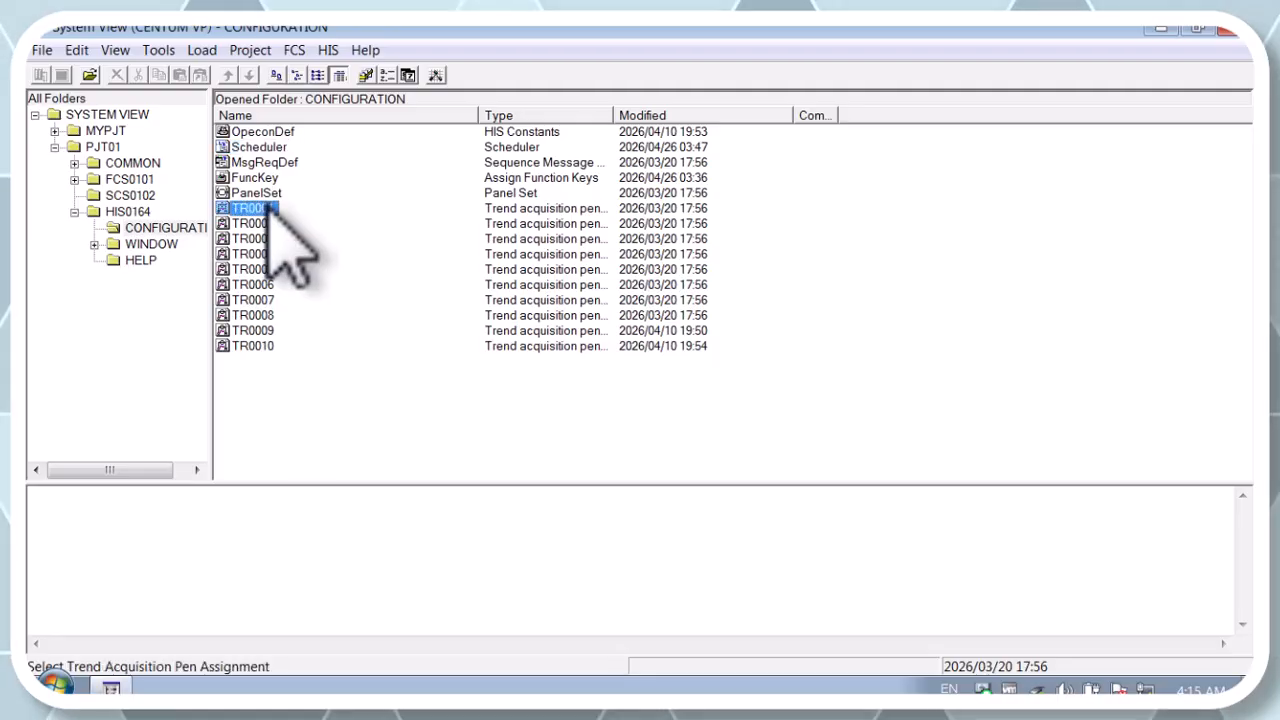
pyautogui.rightClick(268, 208)
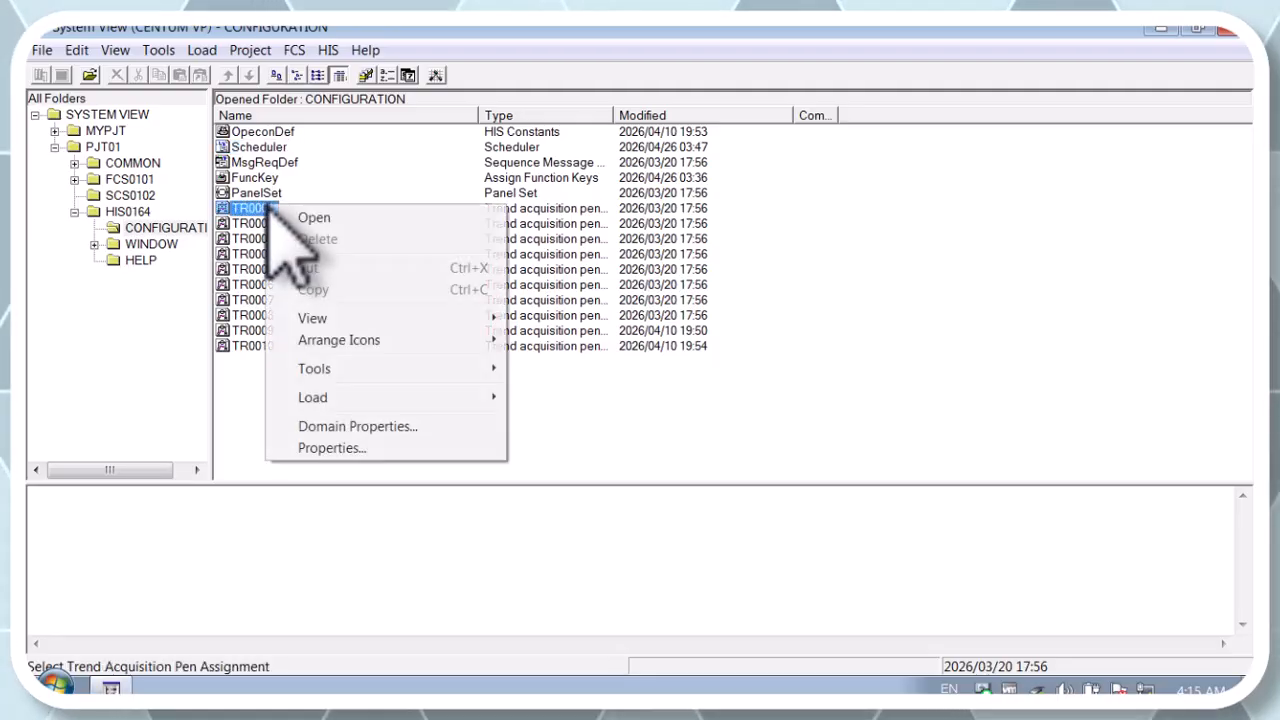
pyautogui.click(332, 448)
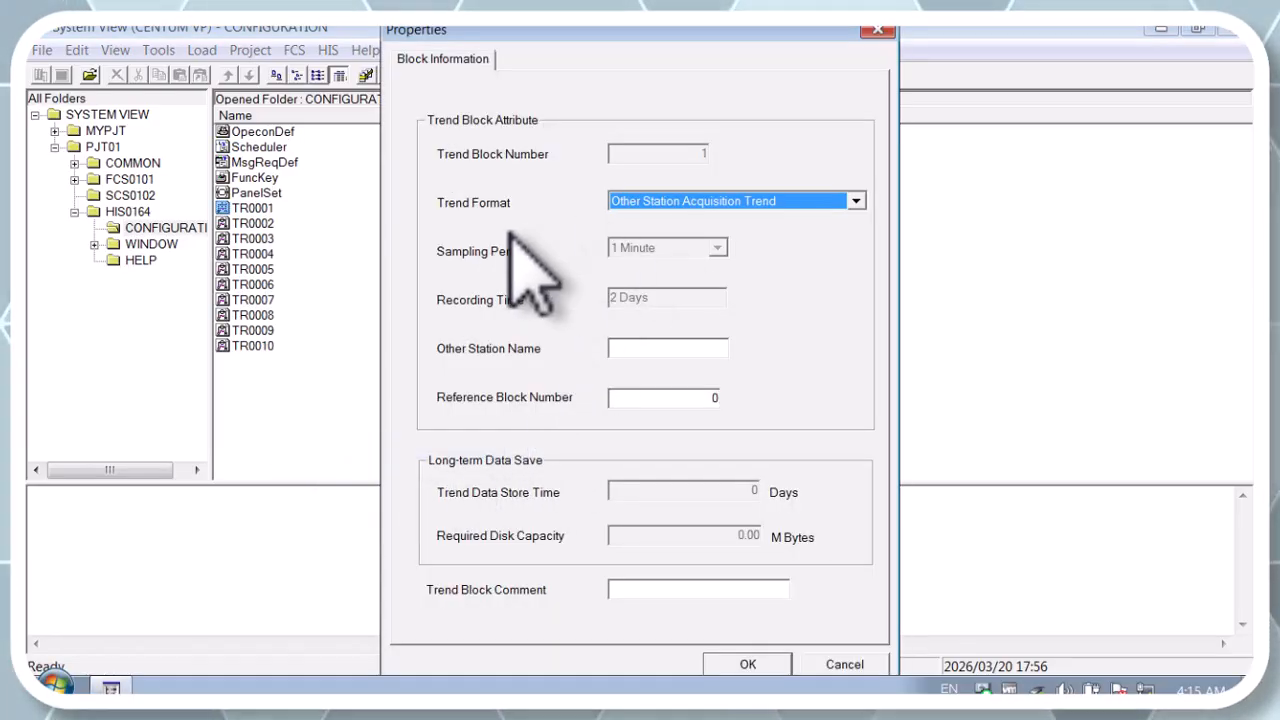
pyautogui.moveTo(535, 32); pyautogui.dragTo(409, 40)
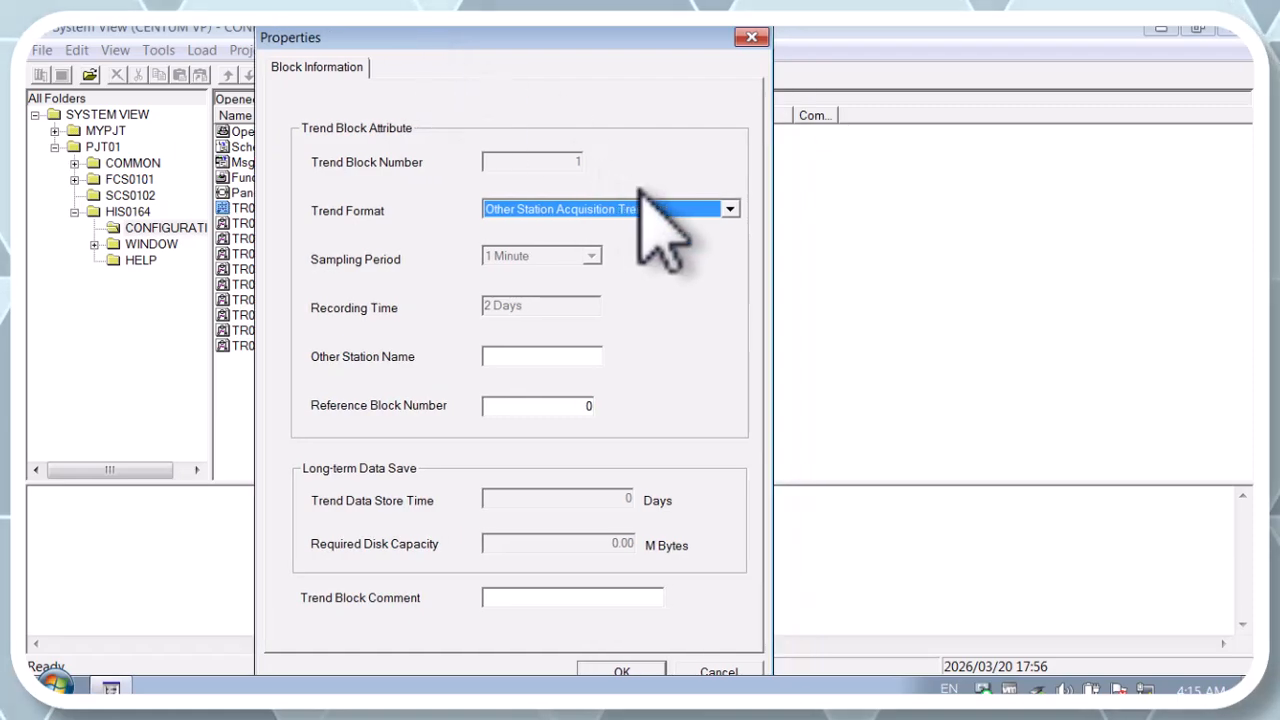
pyautogui.click(729, 208)
pyautogui.click(729, 208)
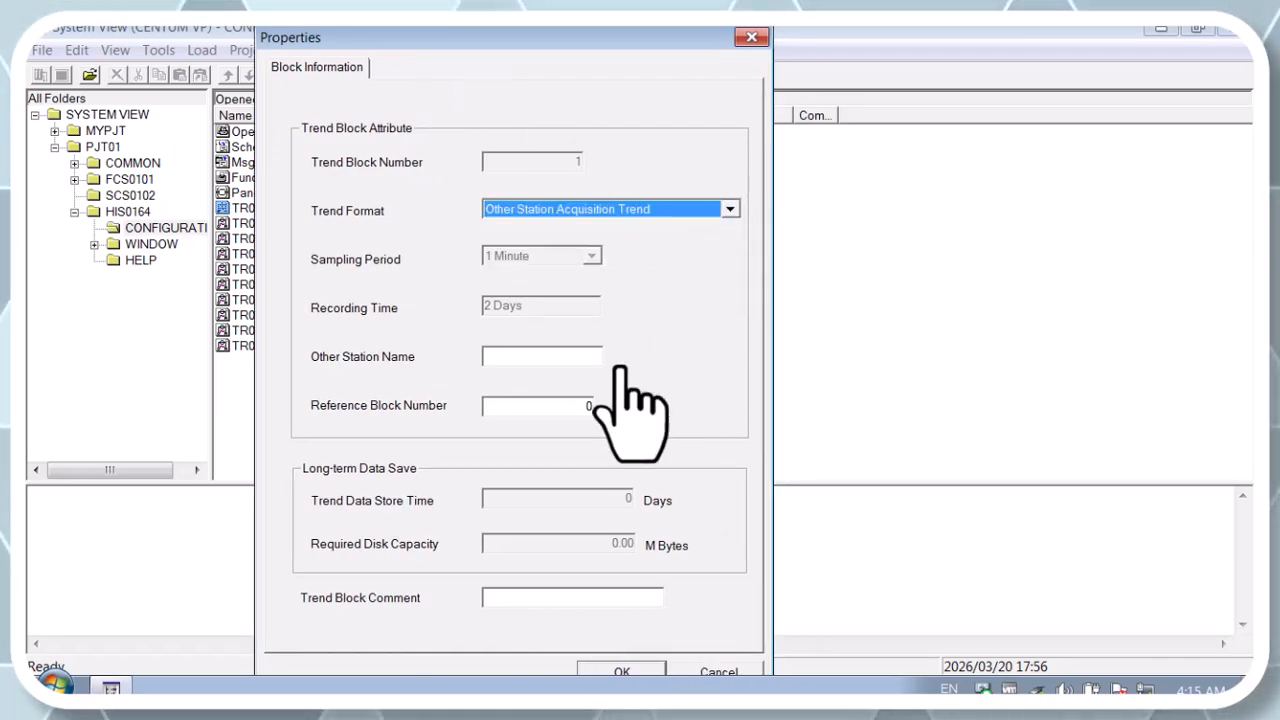
pyautogui.moveTo(525, 40); pyautogui.dragTo(417, 32)
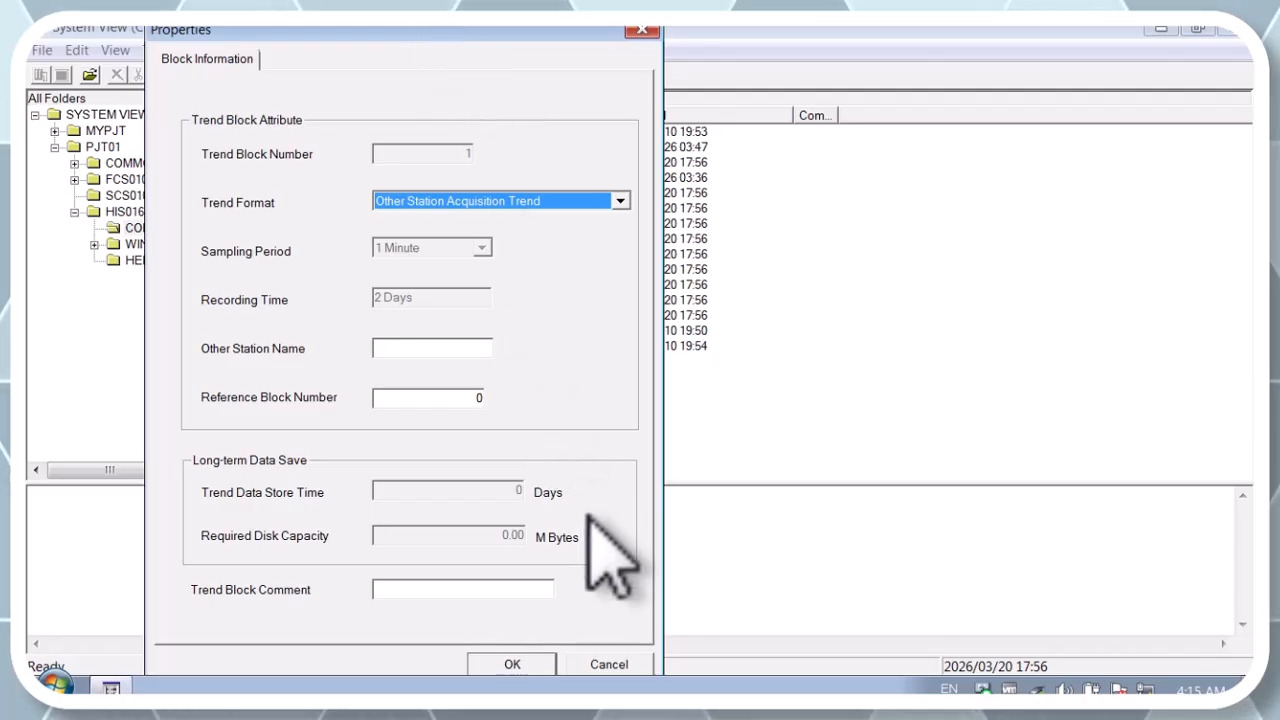
pyautogui.click(606, 665)
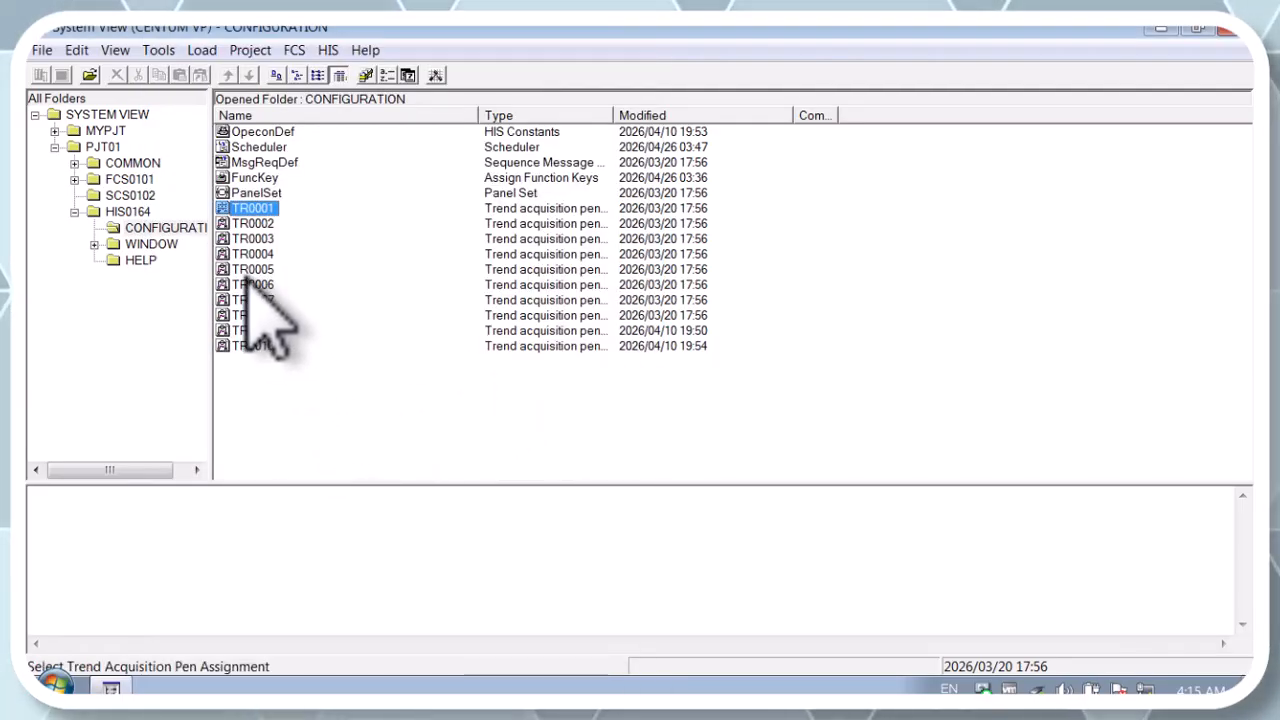
pyautogui.click(142, 262)
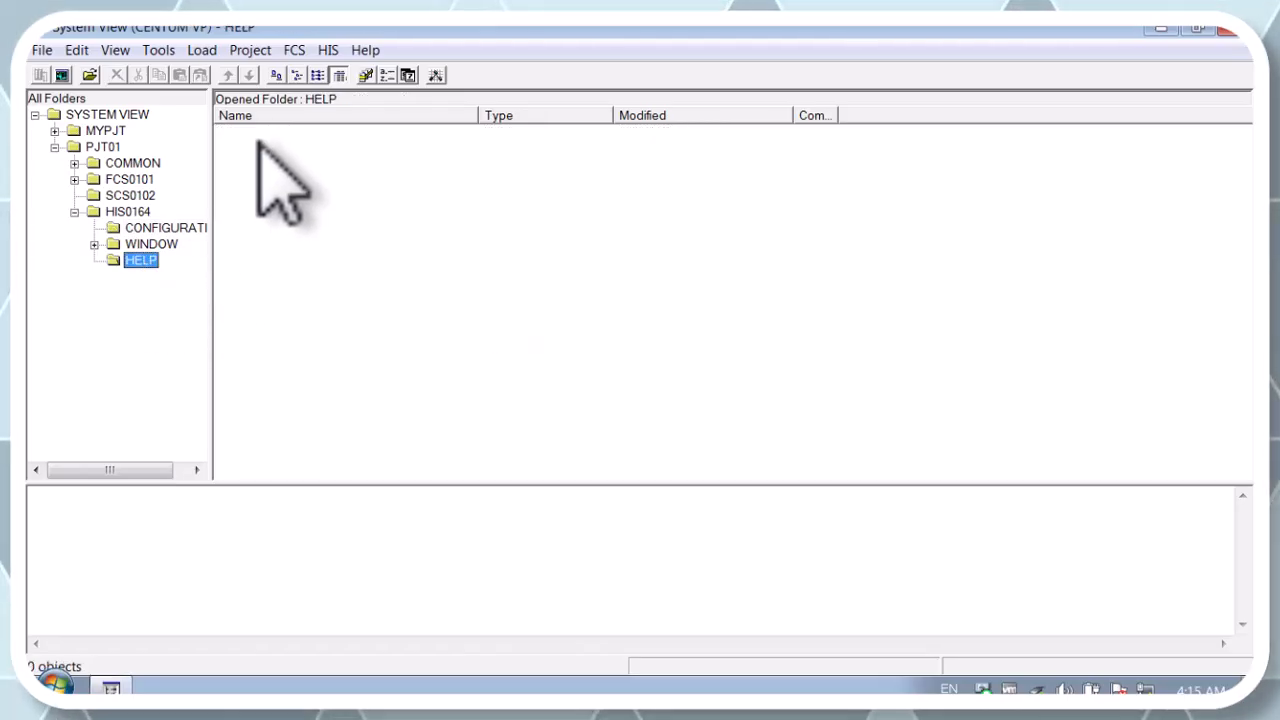
pyautogui.click(128, 212)
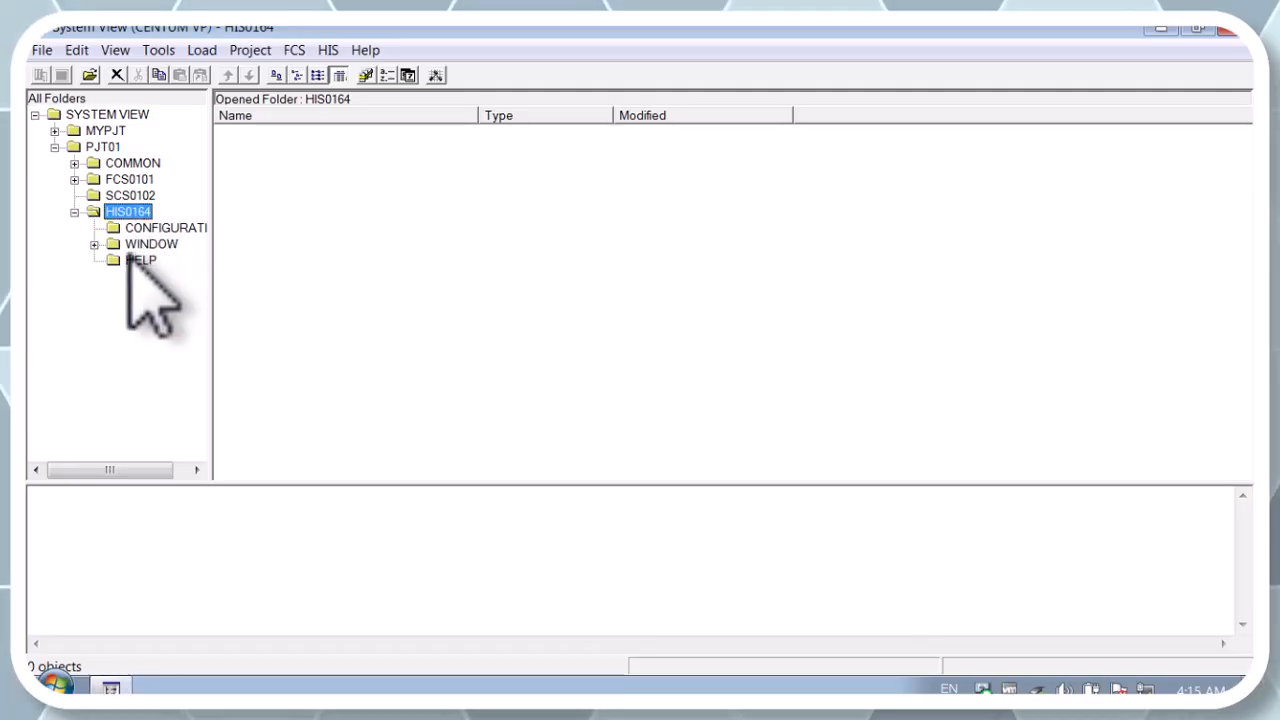
pyautogui.click(137, 261)
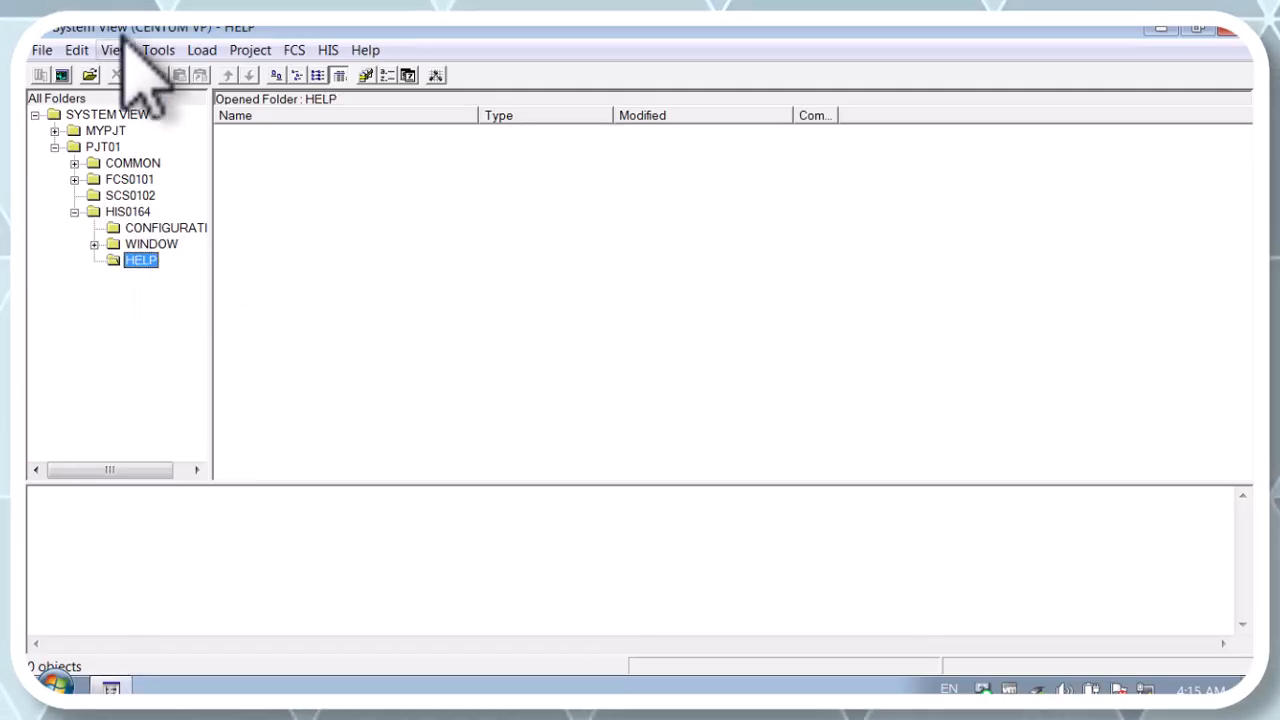
pyautogui.click(46, 52)
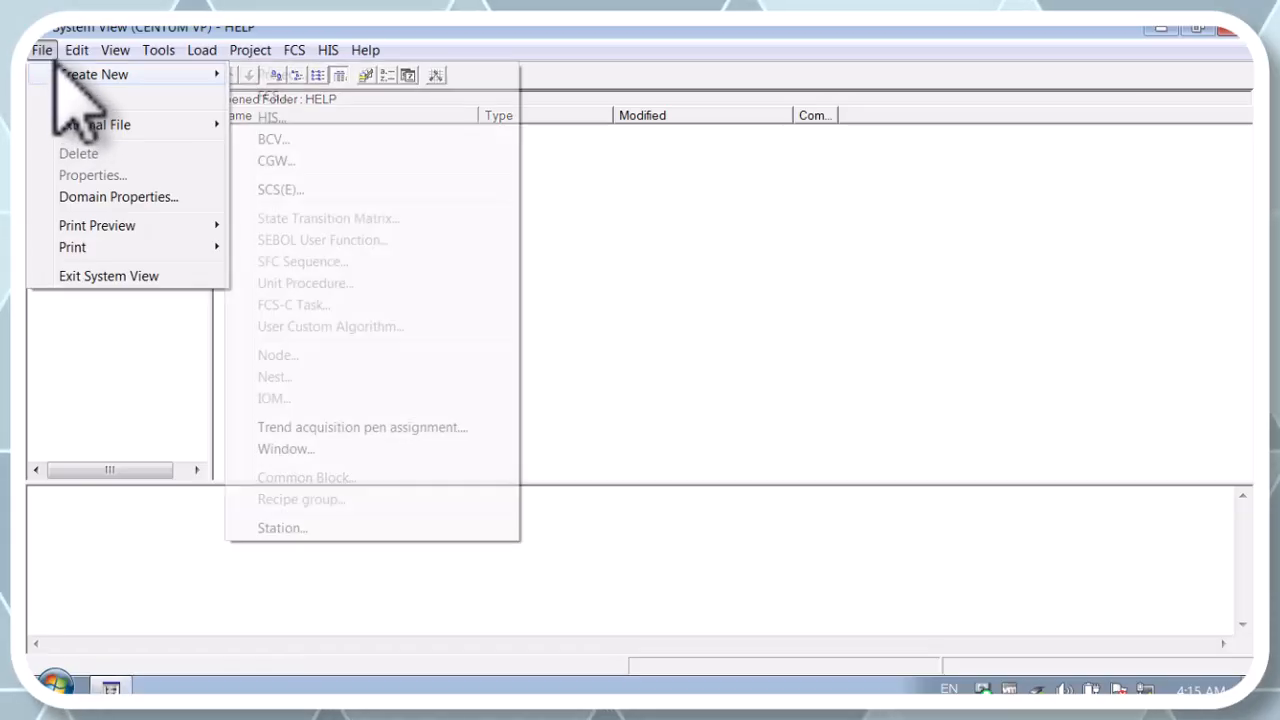
pyautogui.moveTo(170, 78)
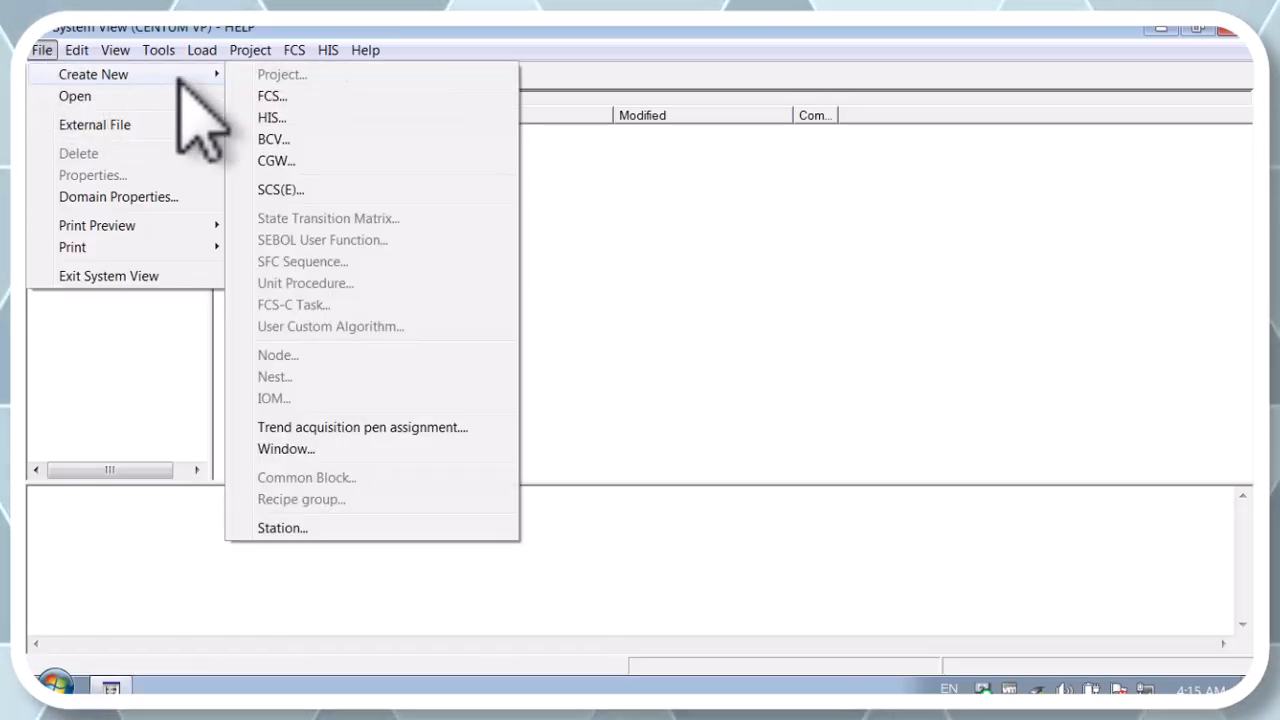
pyautogui.click(292, 449)
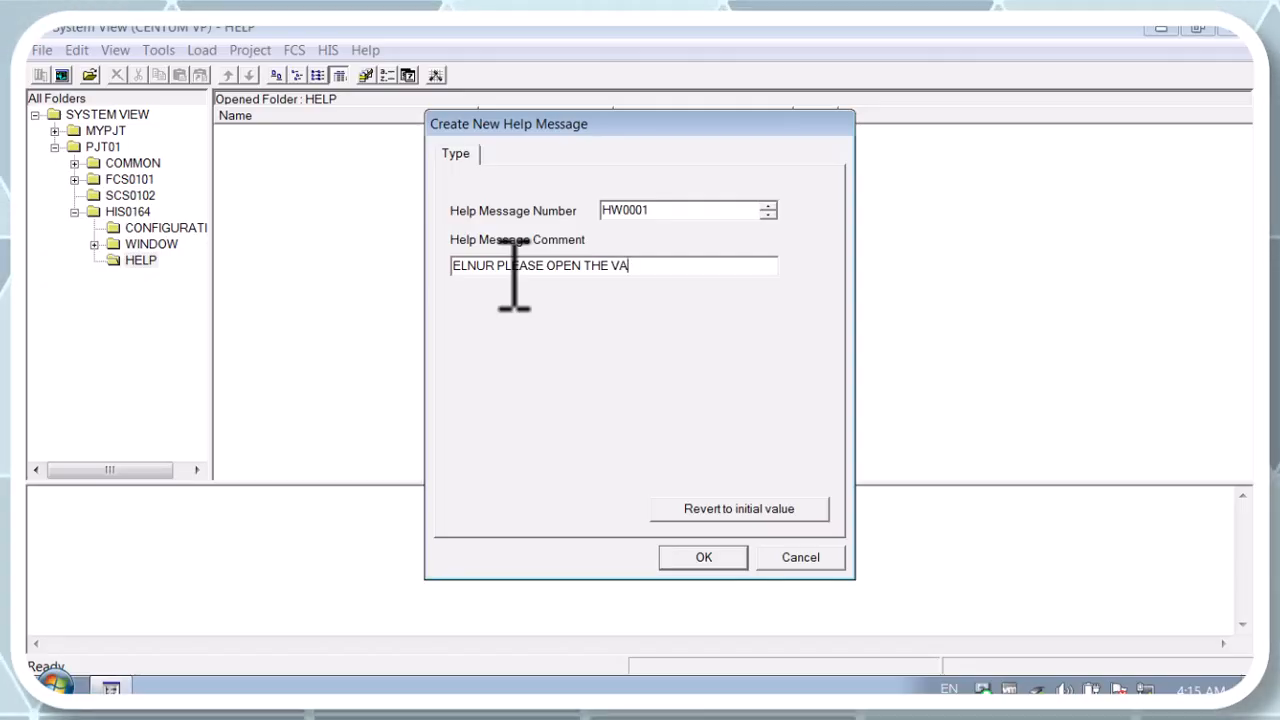
pyautogui.moveTo(606, 126); pyautogui.dragTo(352, 69)
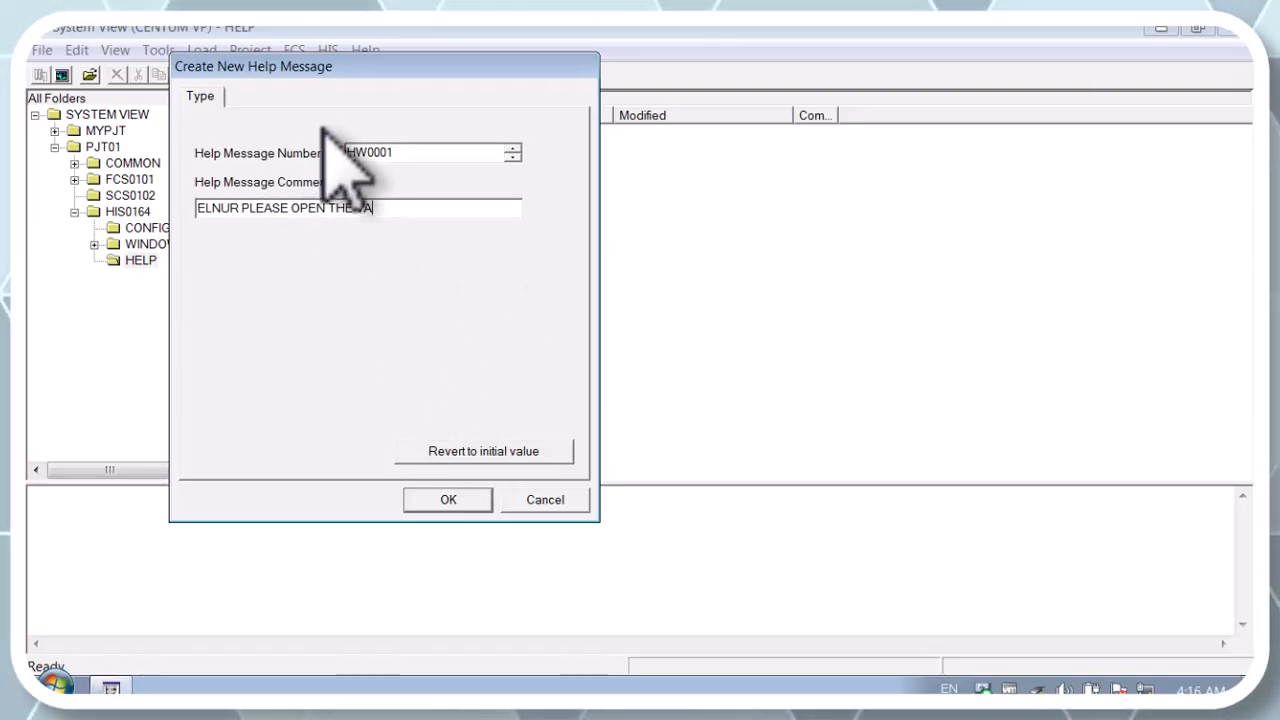
pyautogui.click(545, 500)
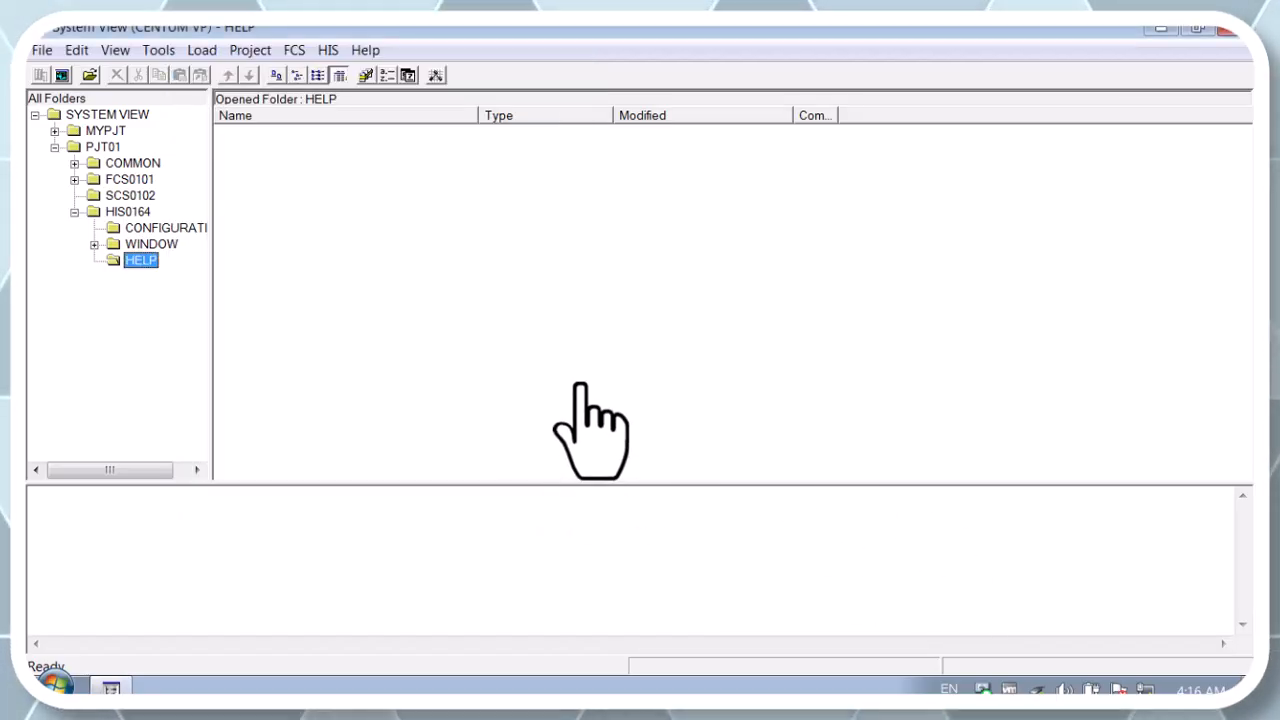
# Open trend block TR0010's pen assignment builder, show its Closing Definition columns, and close it
pyautogui.click(163, 227)
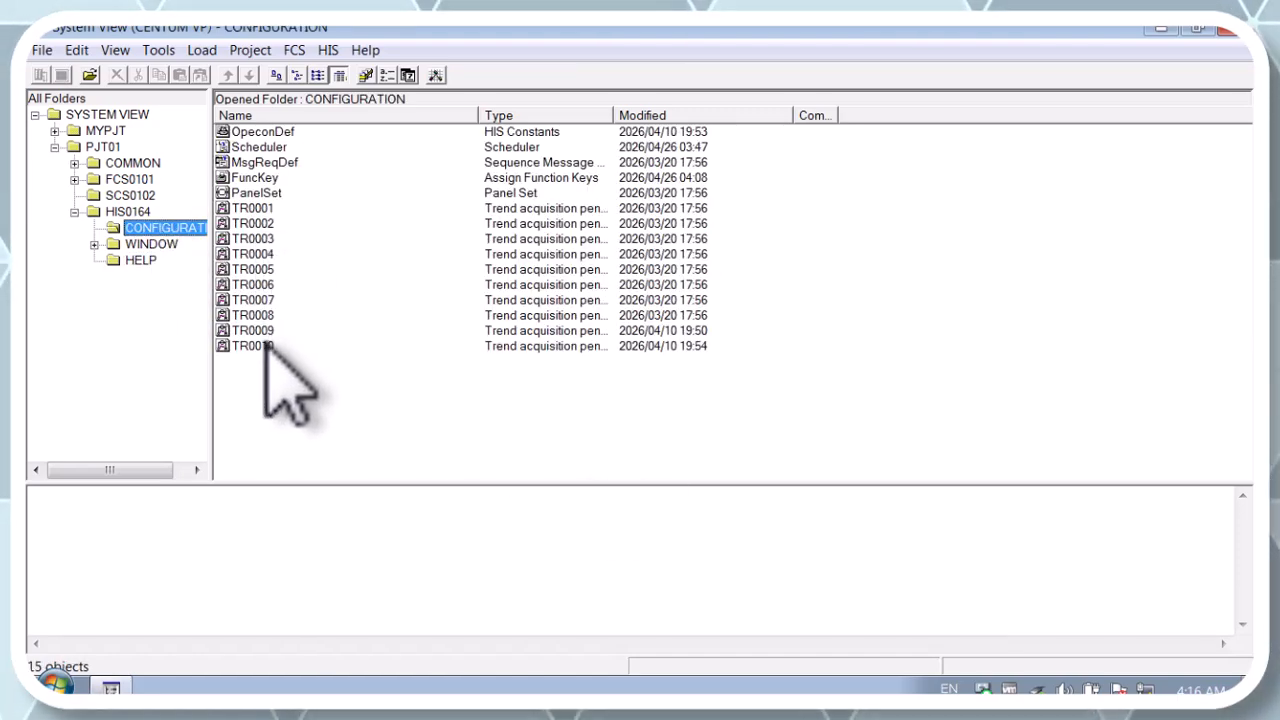
pyautogui.doubleClick(265, 346)
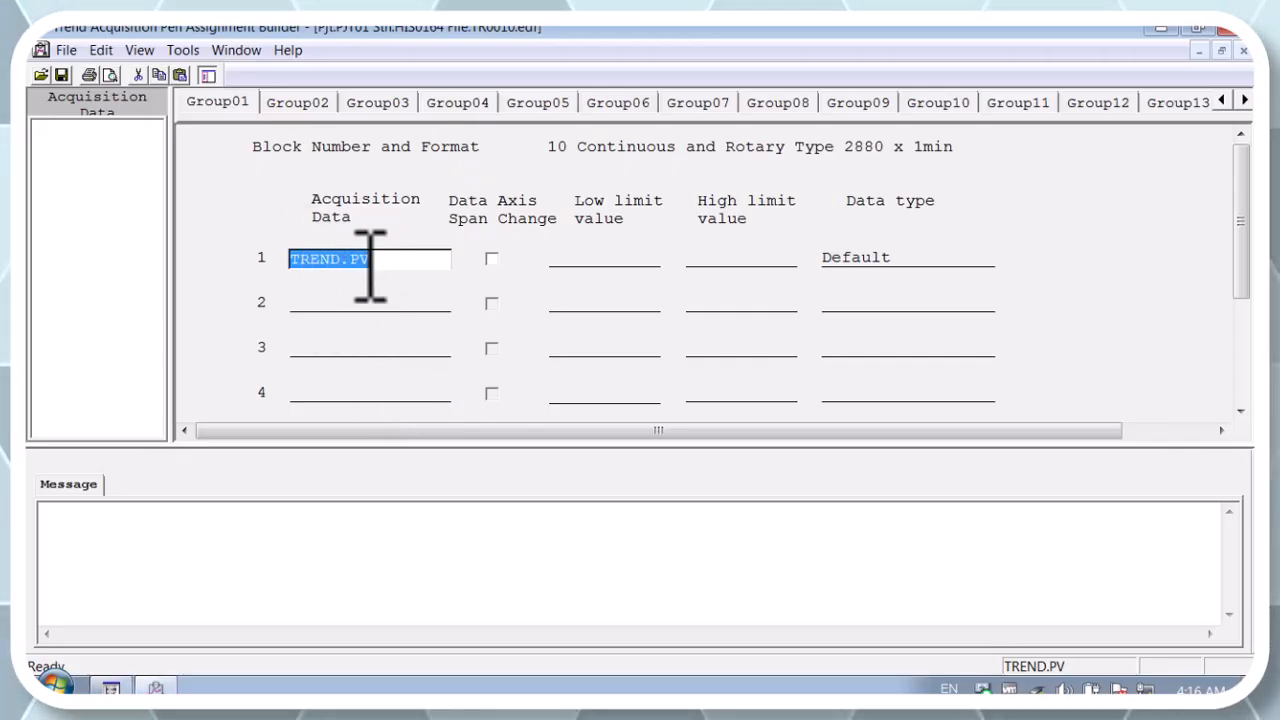
pyautogui.click(905, 262)
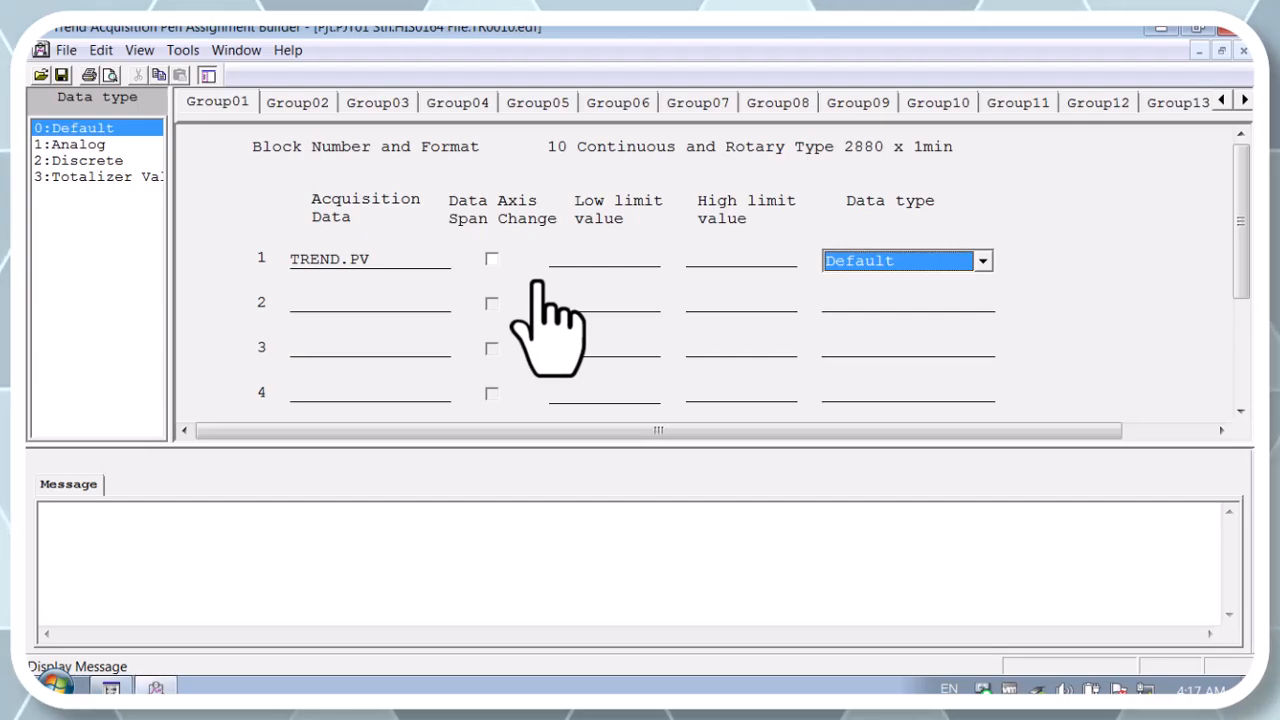
pyautogui.click(138, 52)
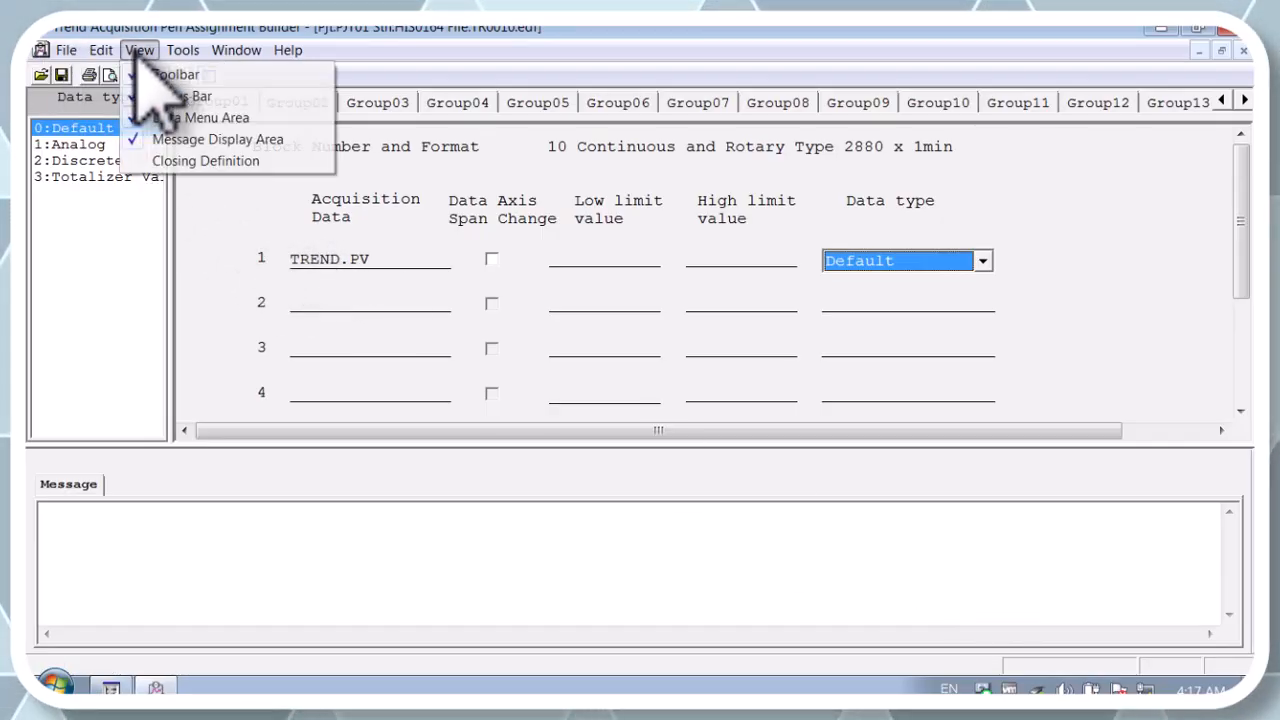
pyautogui.click(160, 162)
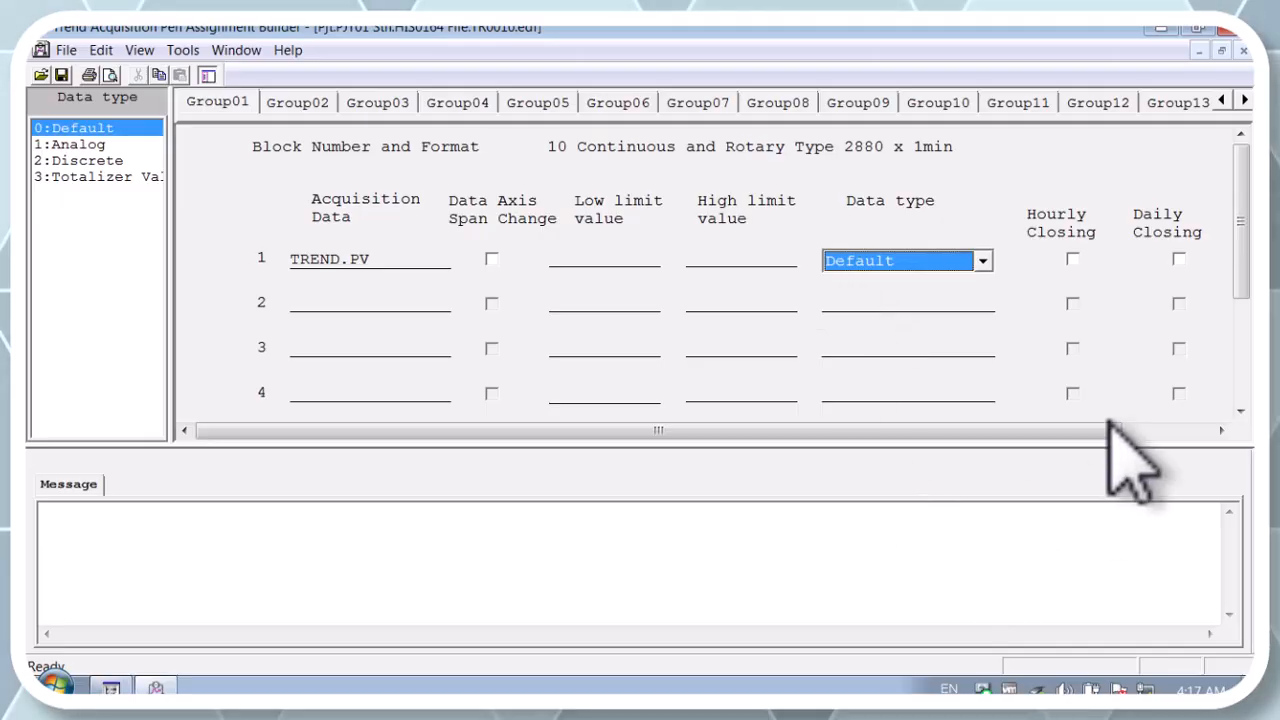
pyautogui.click(1228, 30)
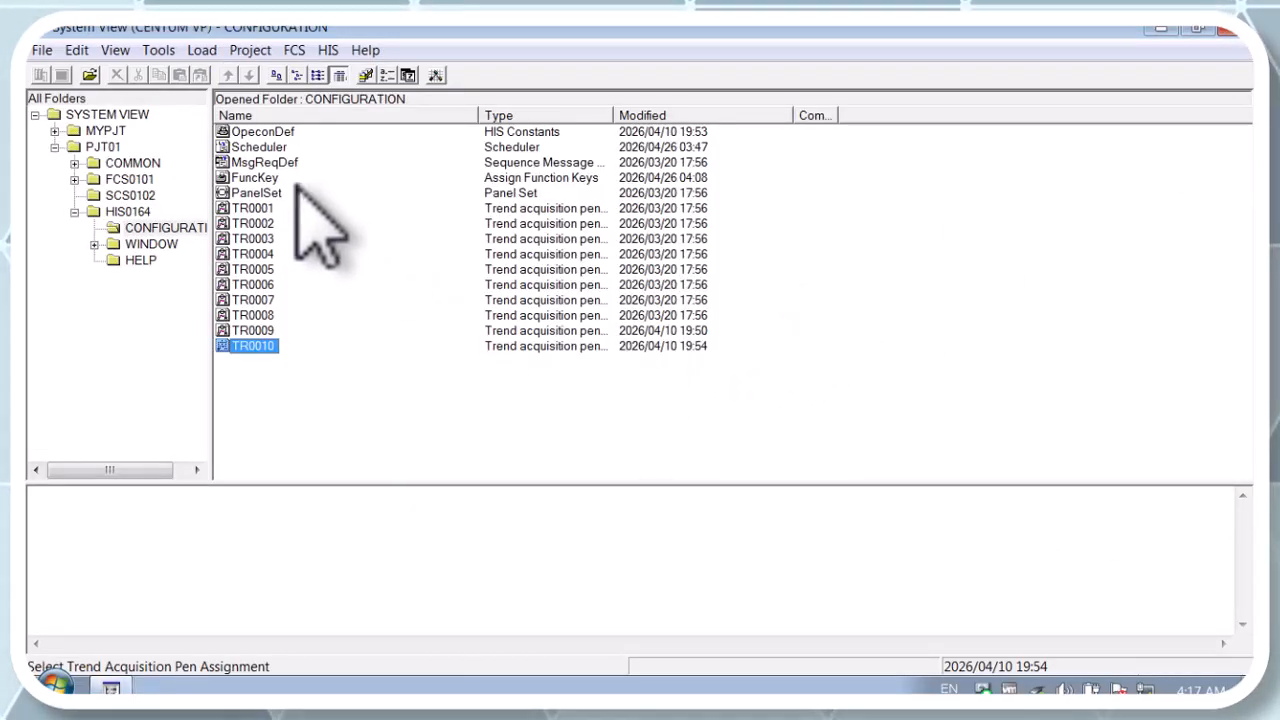
# Open the HIS constants and examine the Closing Process and Long-term Data Save tabs, then close them
pyautogui.doubleClick(280, 132)
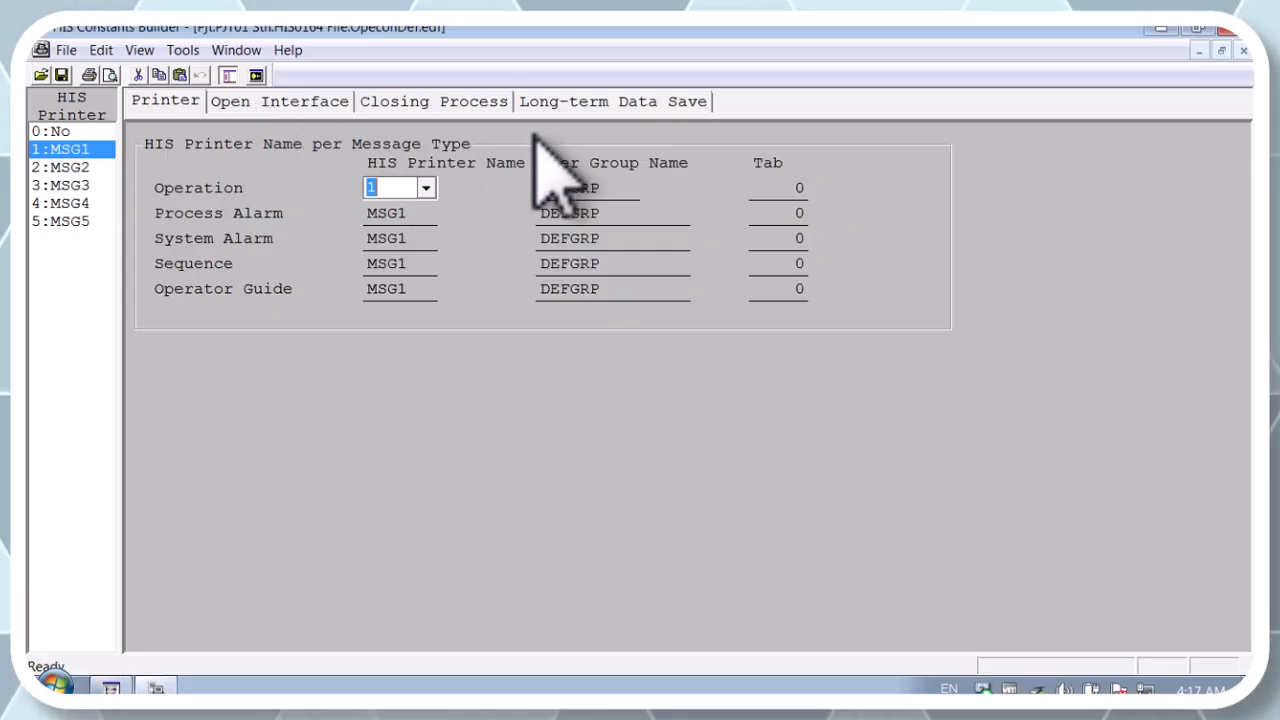
pyautogui.click(418, 101)
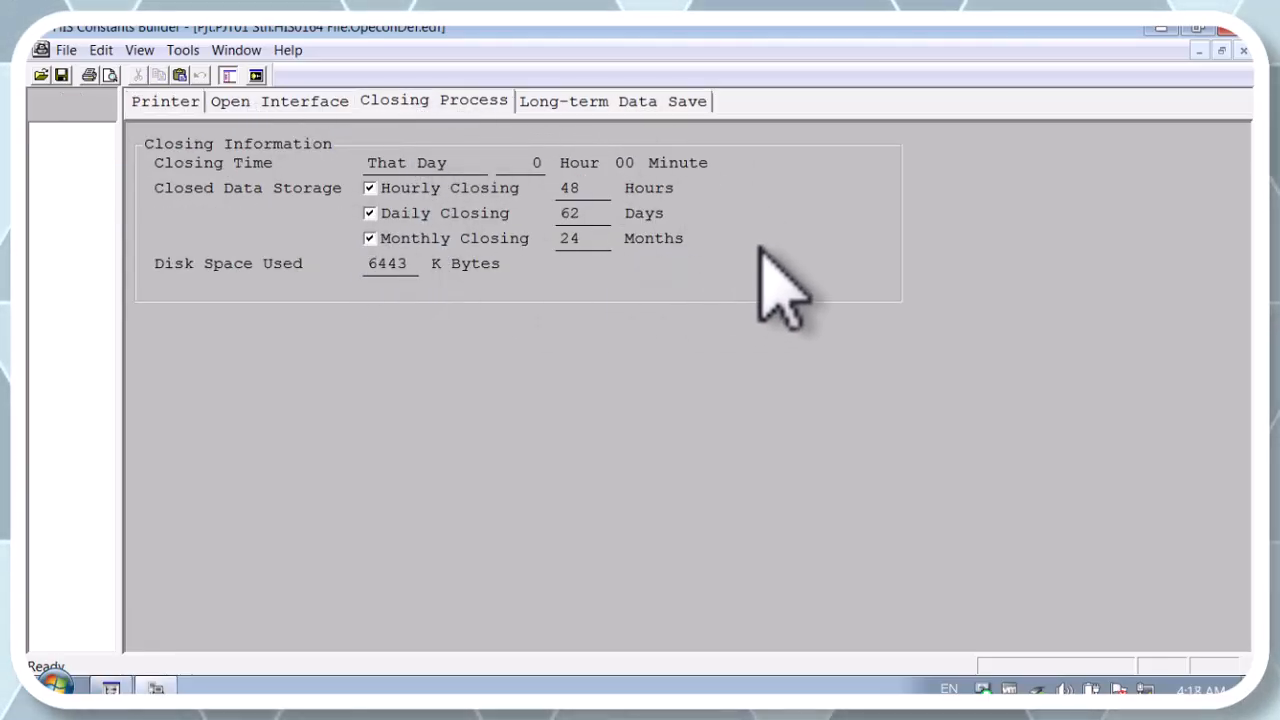
pyautogui.click(562, 103)
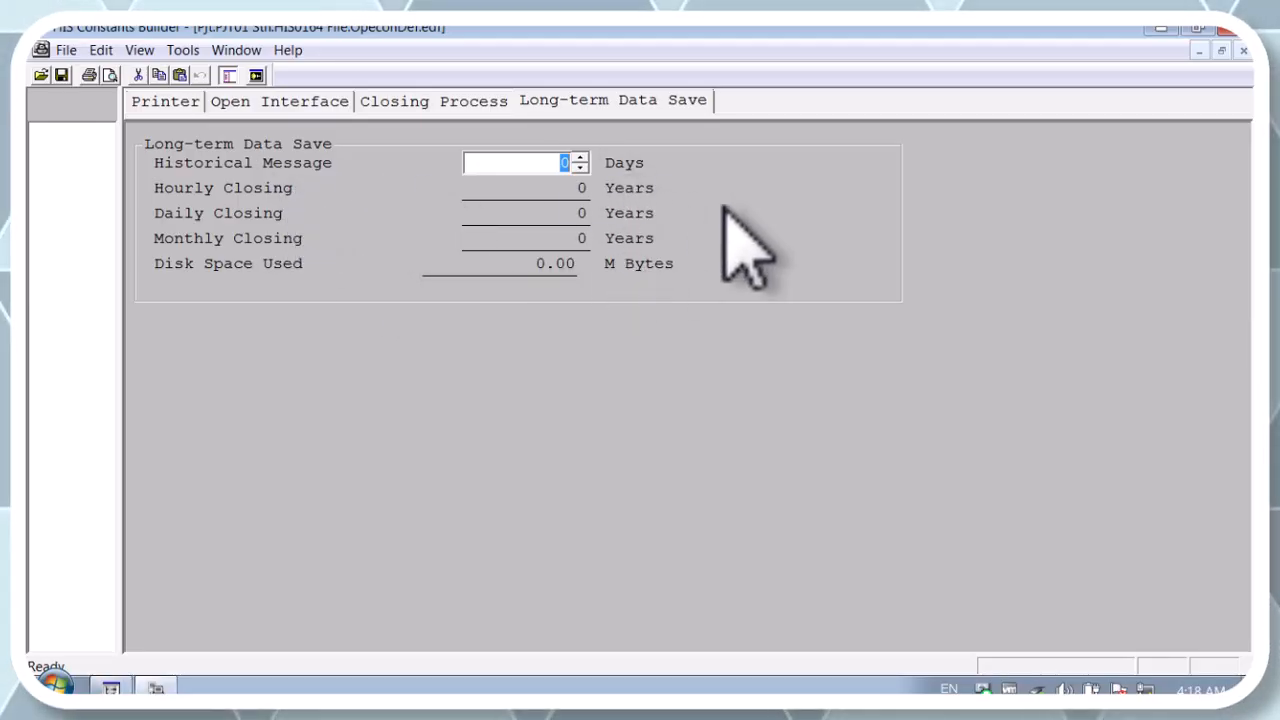
pyautogui.click(1228, 30)
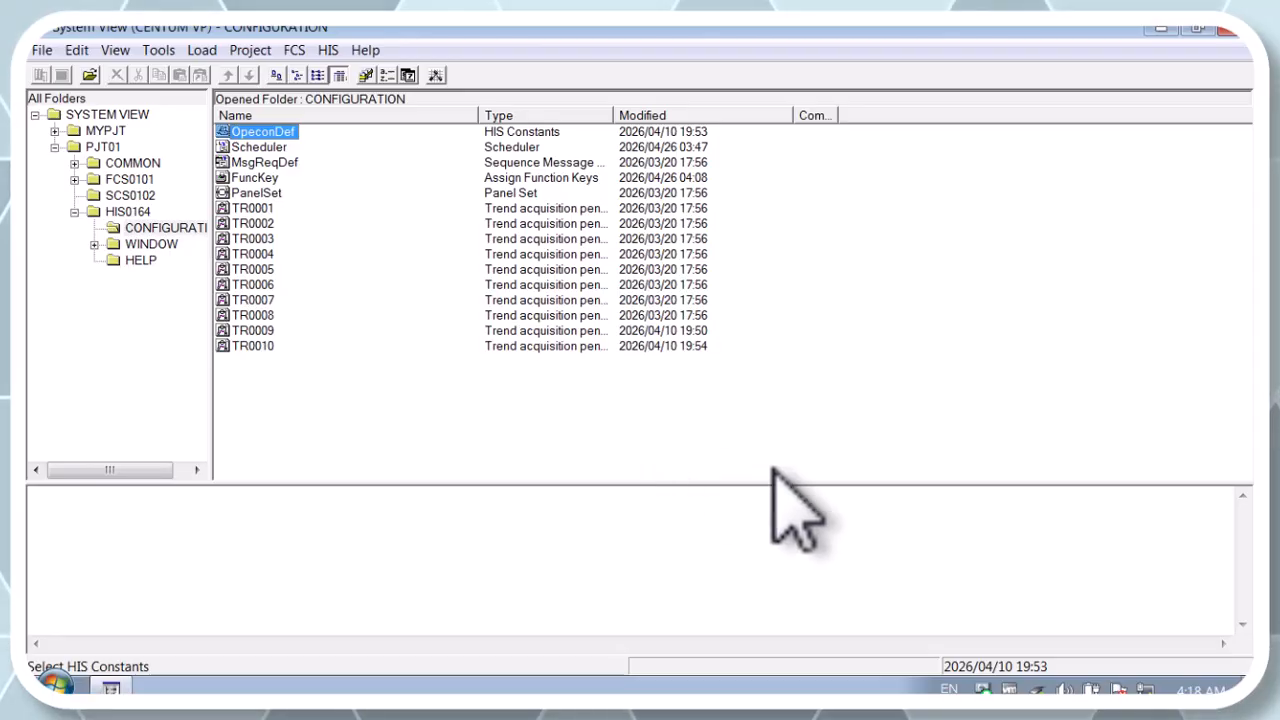
# Minimize the System View window to the desktop
pyautogui.click(1163, 32)
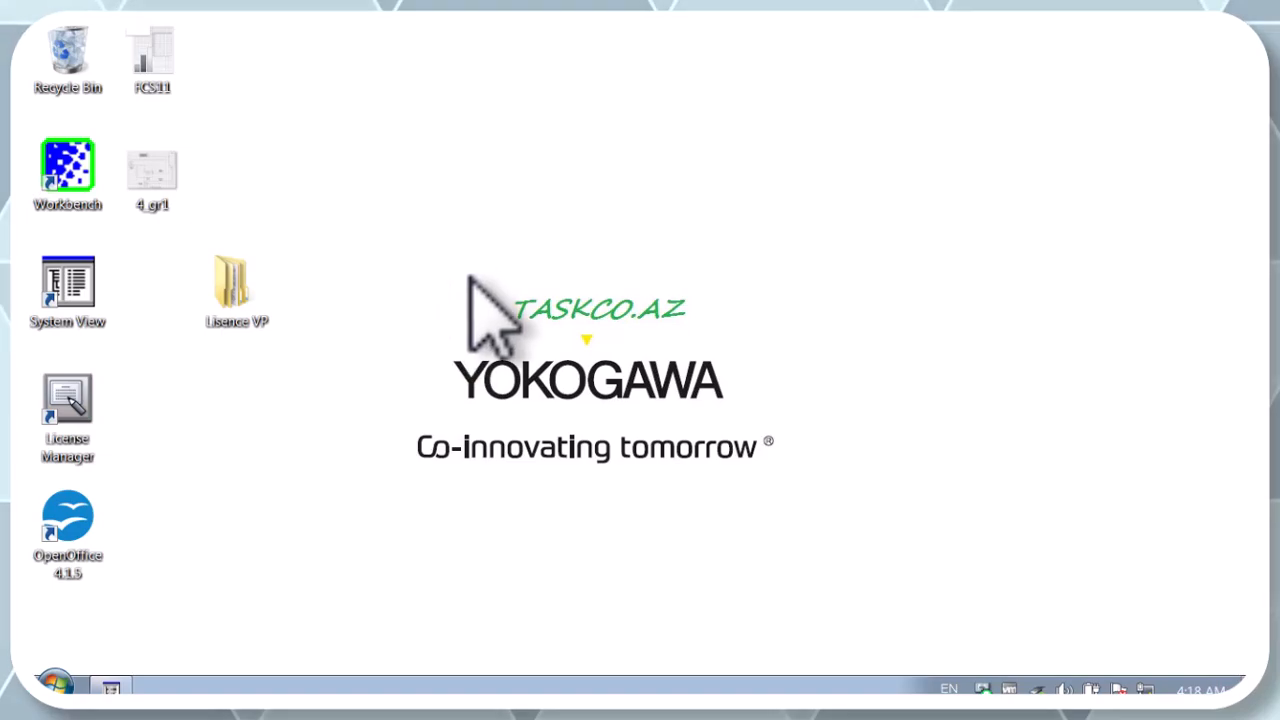
pyautogui.moveTo(471, 277); pyautogui.dragTo(648, 330)
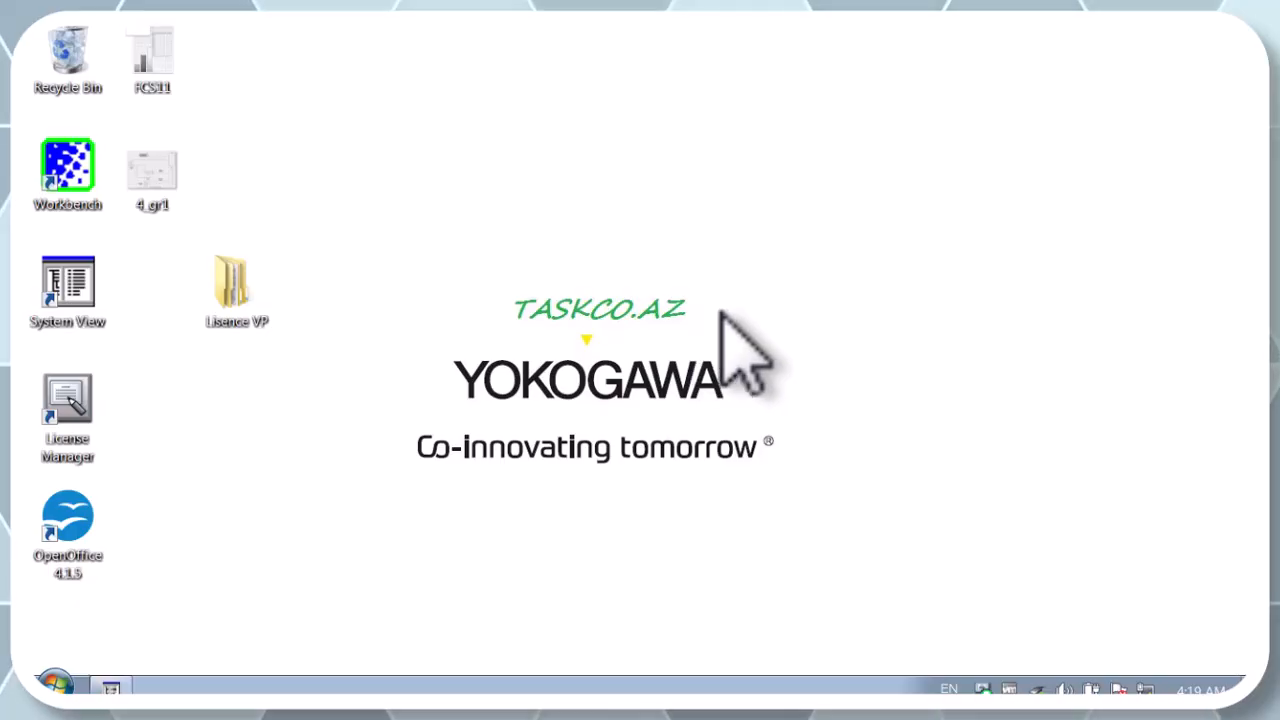